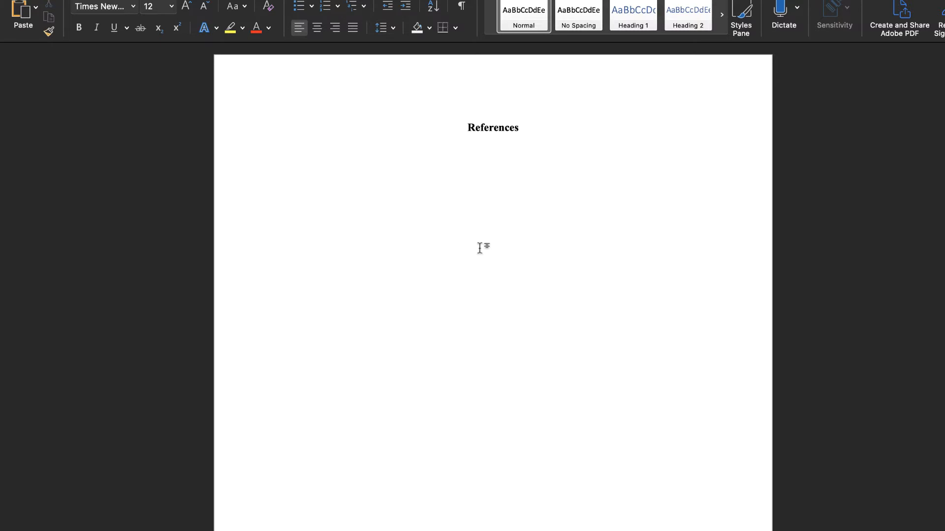
- Switch to Google Chrome and open Gale Virtual Reference Library from the college library's A-Z database list
mouse_move(532, 530)
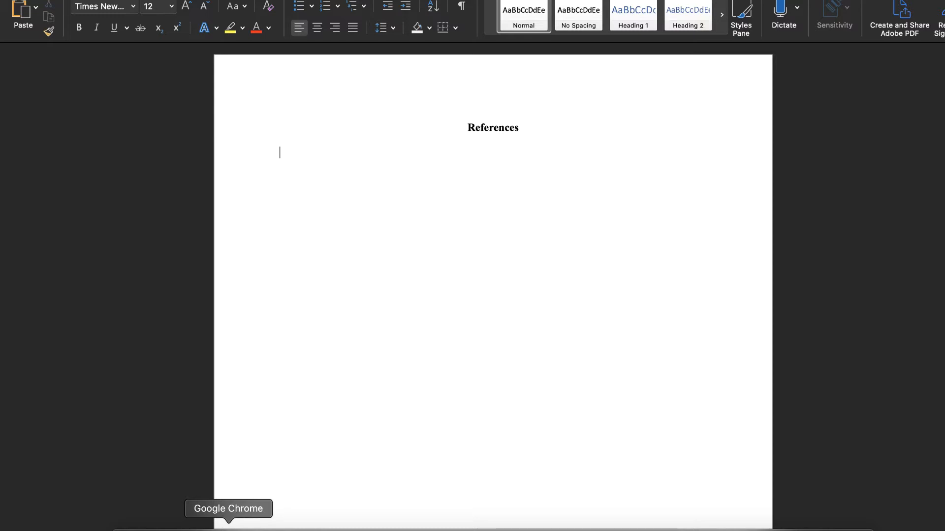
left_click(229, 530)
scroll(282, 85, "down", 15)
scroll(281, 84, "up", 2)
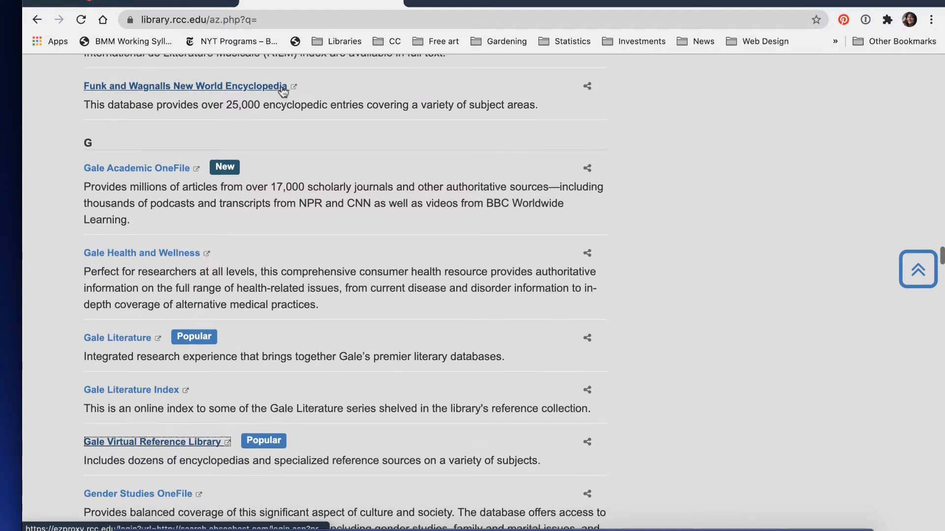
scroll(283, 91, "up", 1)
scroll(283, 91, "down", 6)
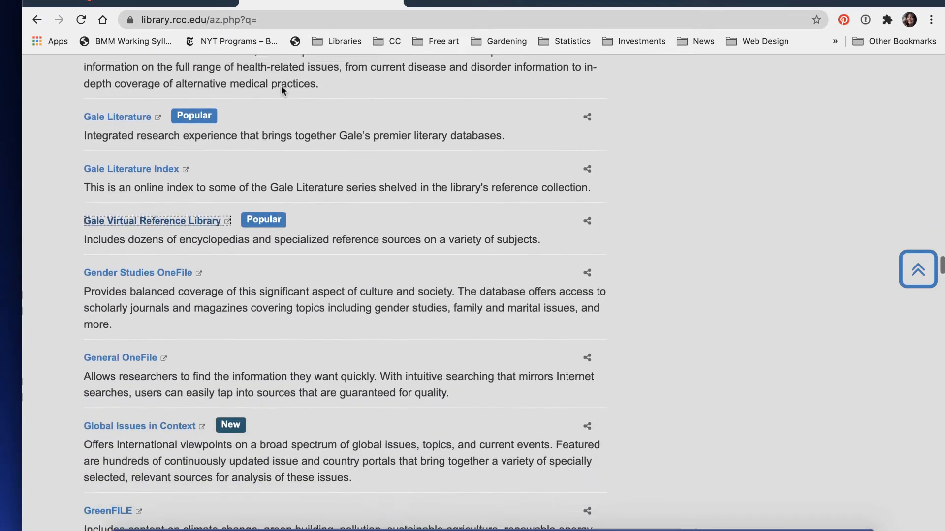
scroll(281, 87, "down", 1)
left_click(201, 174)
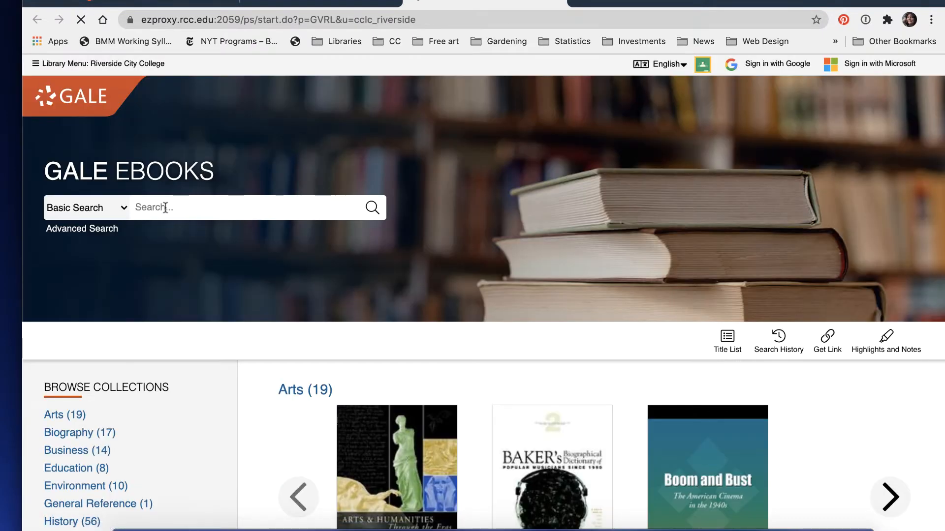
- Search Gale eBooks for "voting" with a basic search
left_click(165, 207)
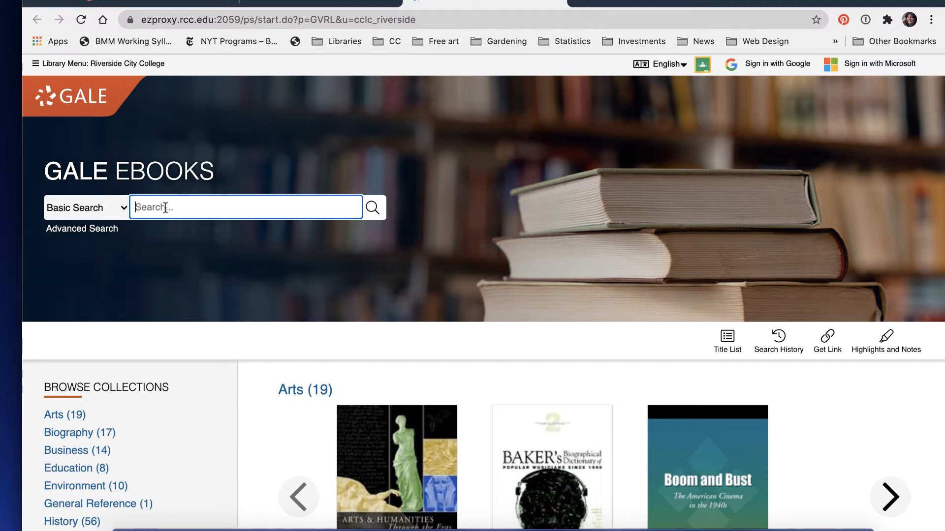
type("voting")
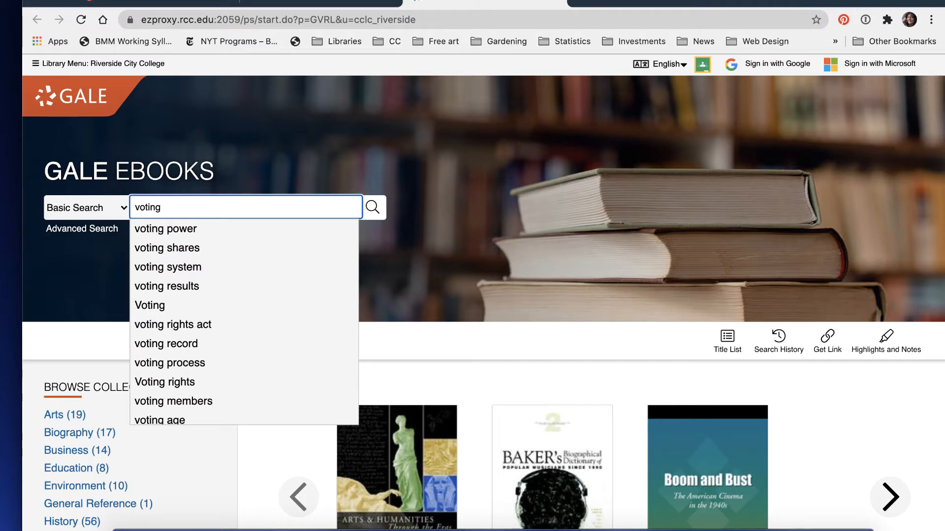
key("Return")
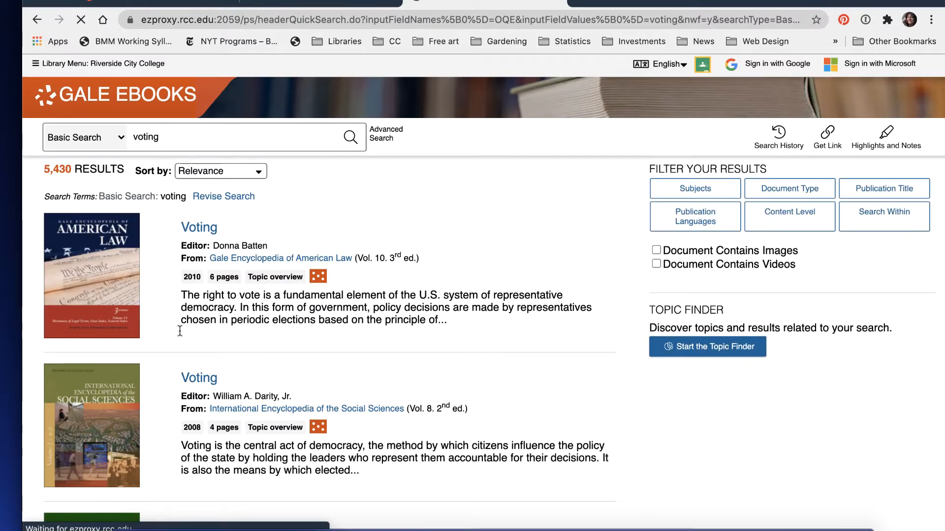
- Look through the voting results and open the "Absentee Voting" entry from Gale Encyclopedia of American Law (Vol. 1, 3rd ed.)
scroll(203, 292, "down", 5)
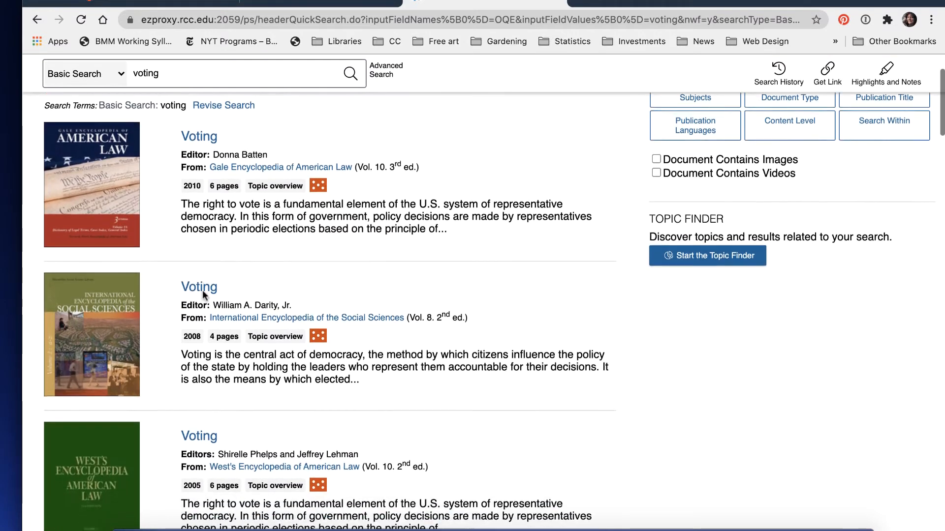
scroll(203, 290, "up", 2)
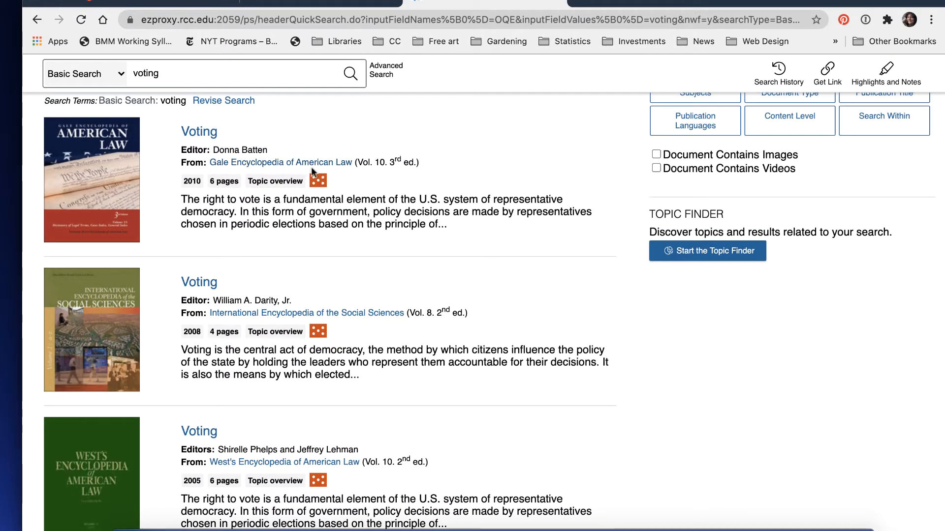
scroll(279, 389, "down", 2)
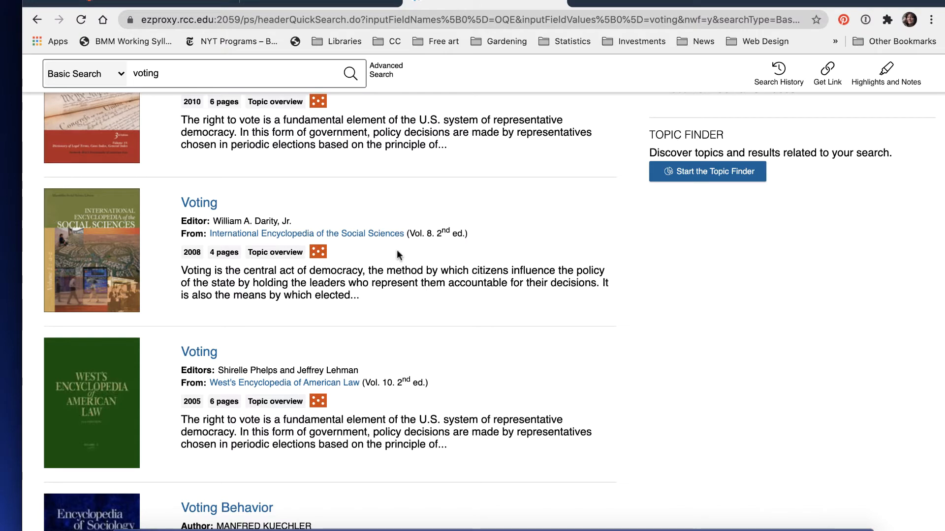
scroll(397, 249, "down", 5)
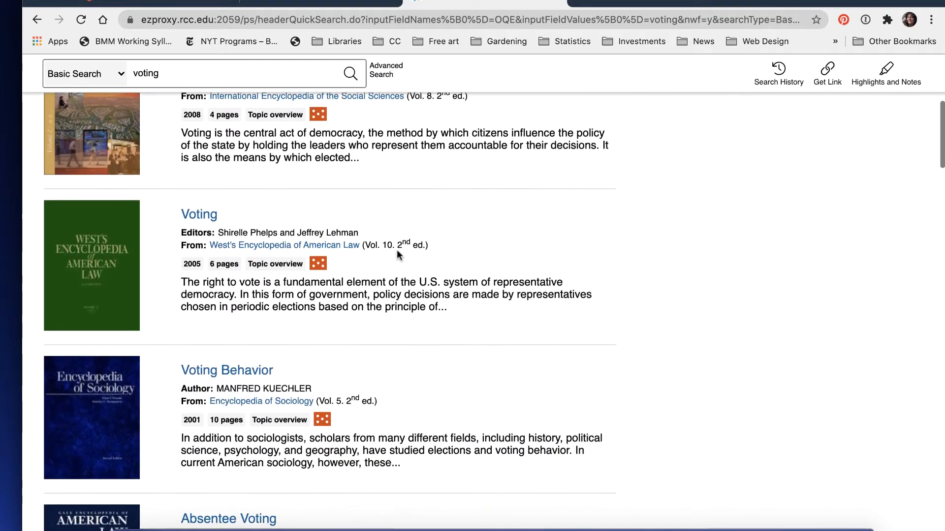
scroll(398, 251, "down", 5)
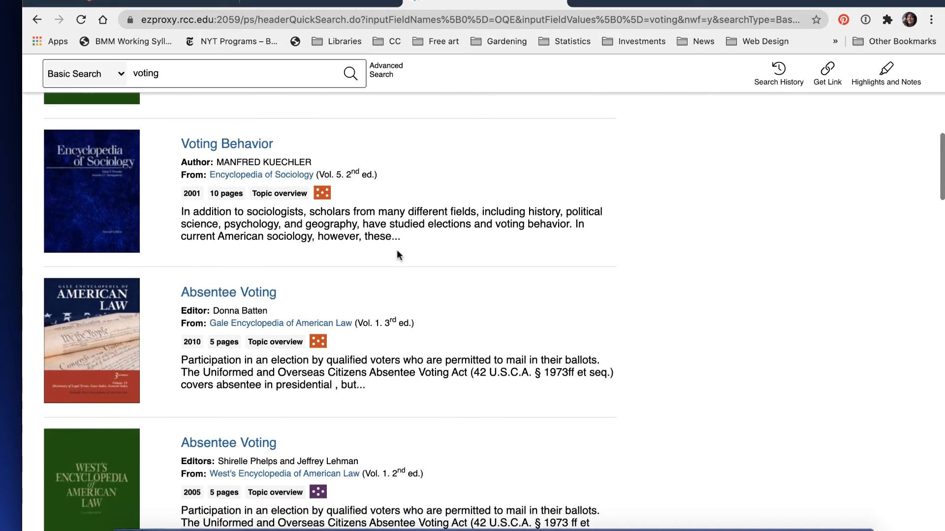
scroll(397, 251, "down", 2)
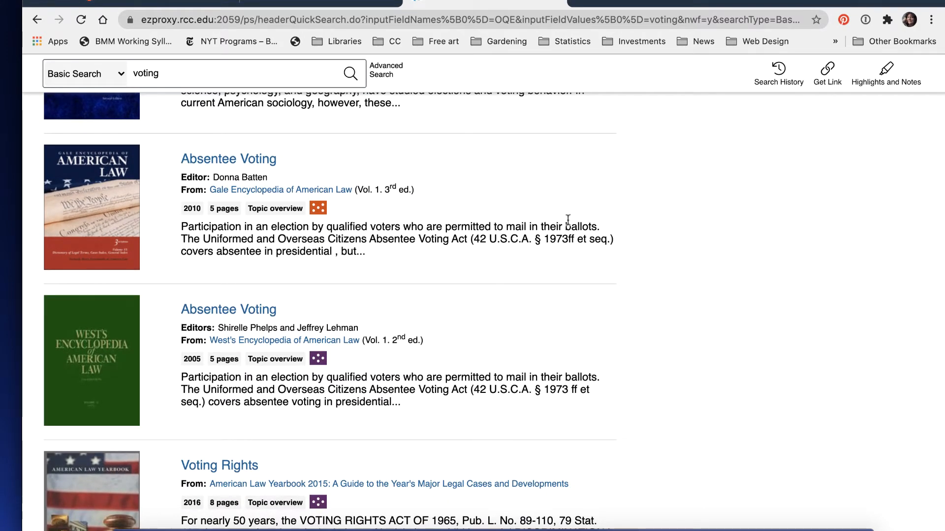
left_click(258, 164)
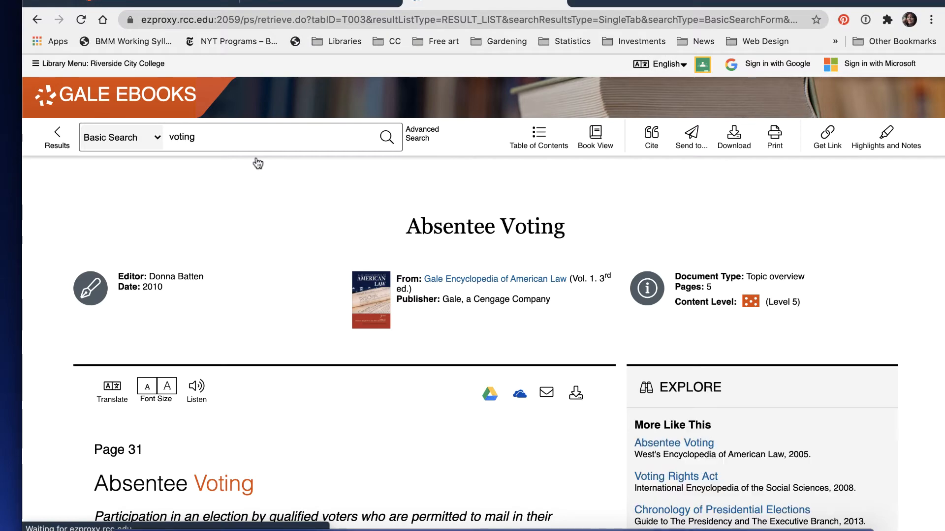
- Skim the "Absentee Voting" article to see what it covers
scroll(257, 164, "down", 2)
scroll(258, 163, "down", 5)
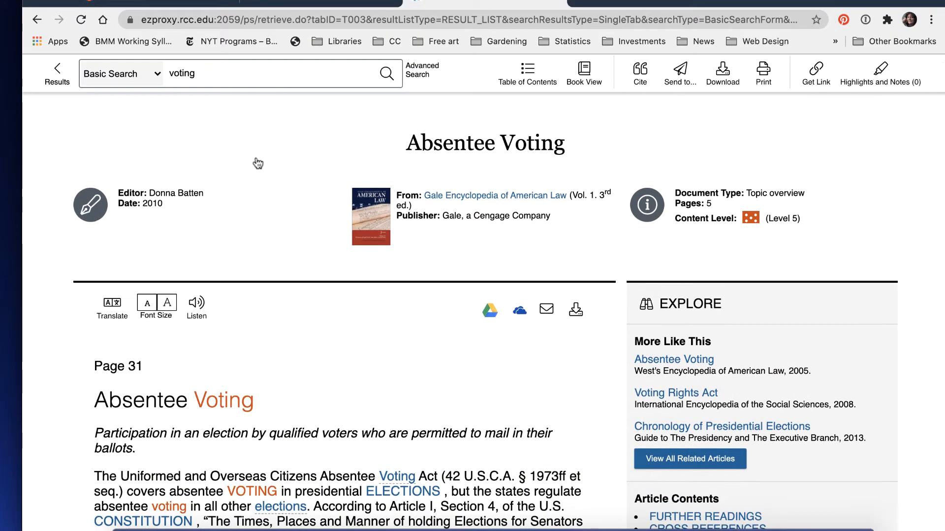
scroll(258, 164, "down", 5)
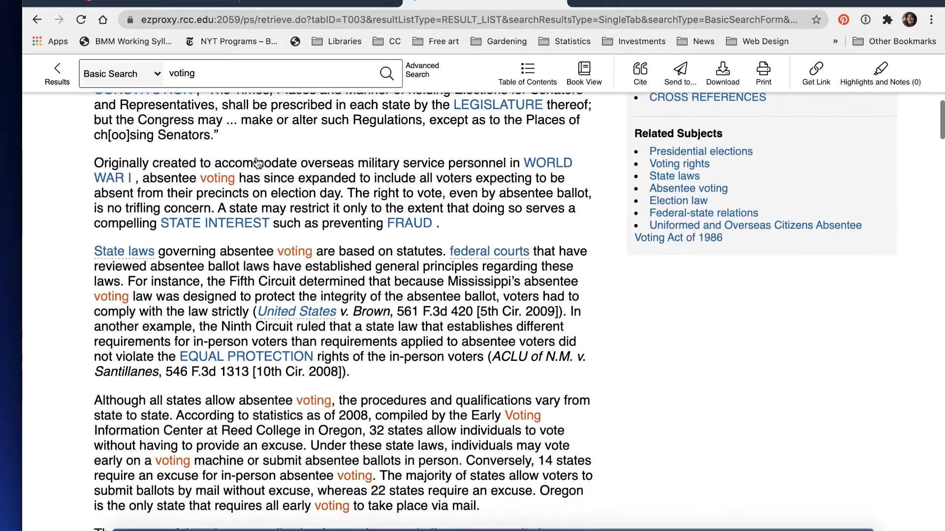
scroll(258, 163, "up", 4)
scroll(258, 164, "down", 7)
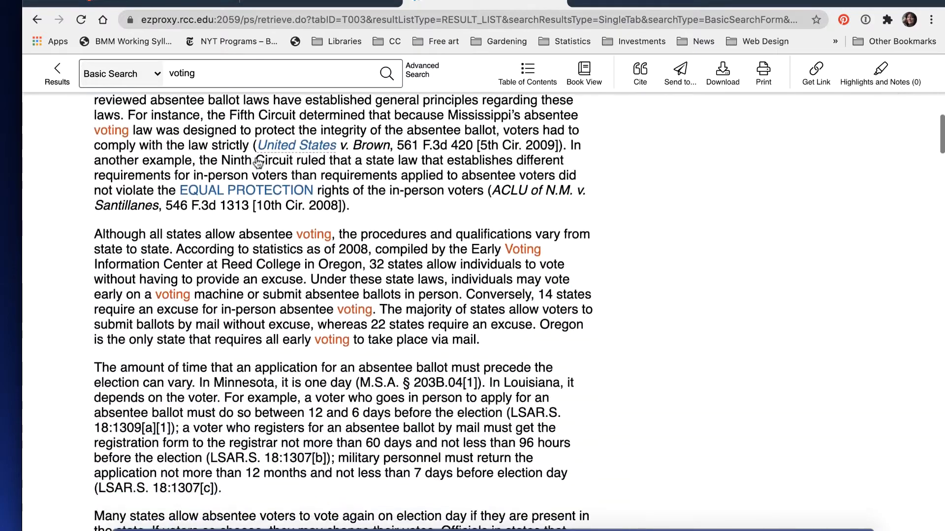
scroll(258, 164, "up", 6)
scroll(258, 164, "up", 4)
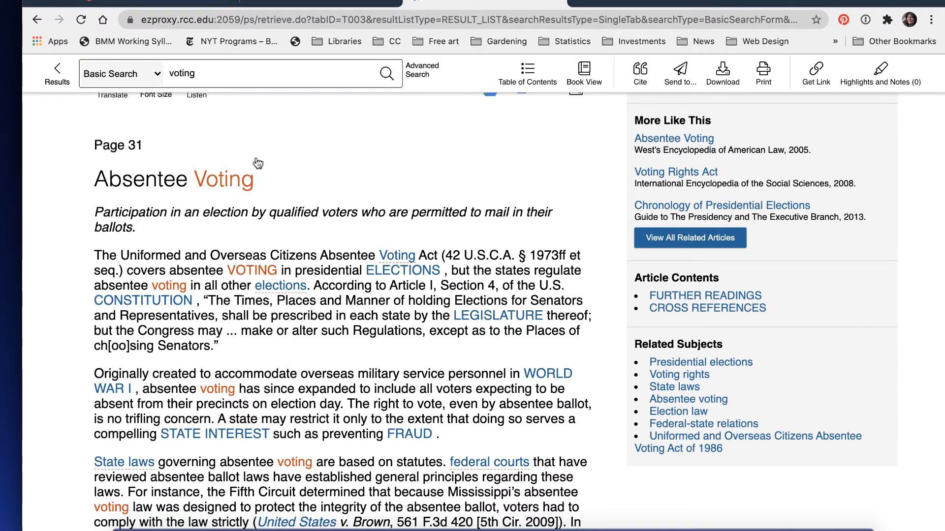
scroll(258, 163, "up", 3)
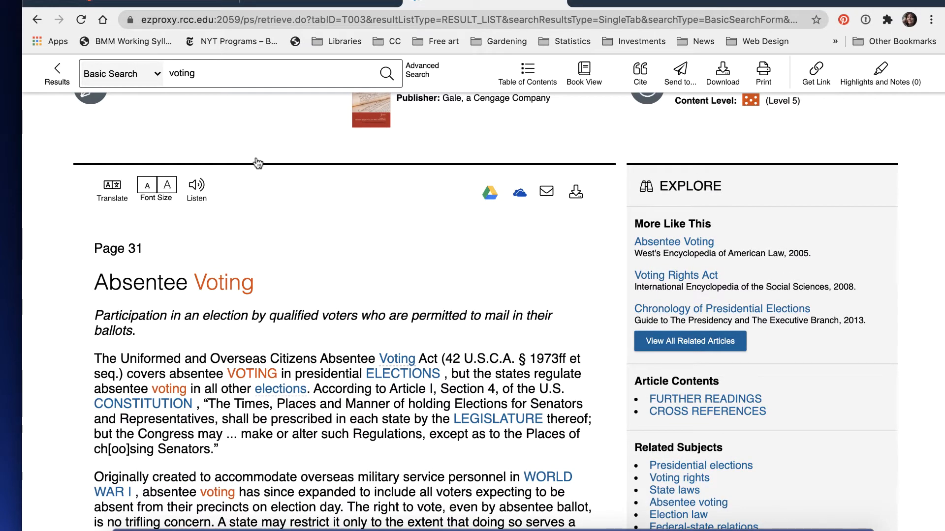
- Copy the article's APA 6th Edition citation and paste it under the References heading in the Word document
left_click(644, 74)
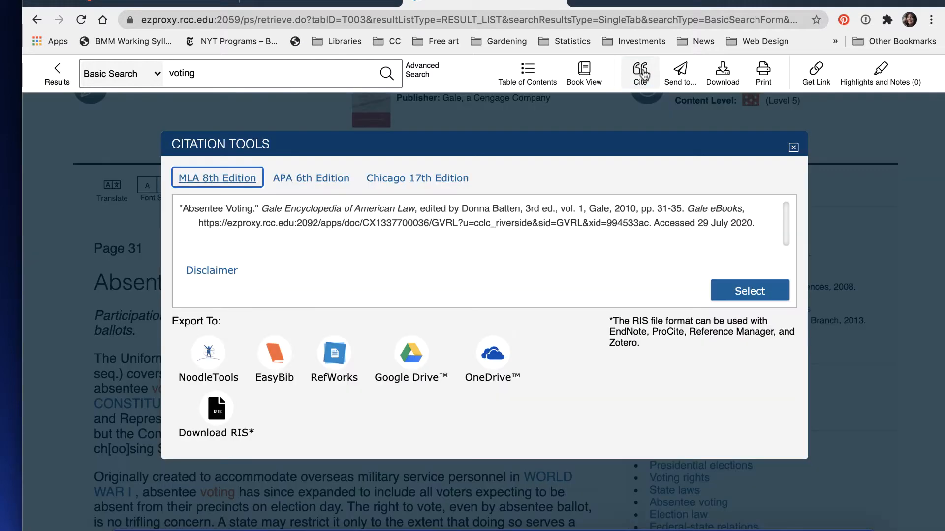
left_click(317, 182)
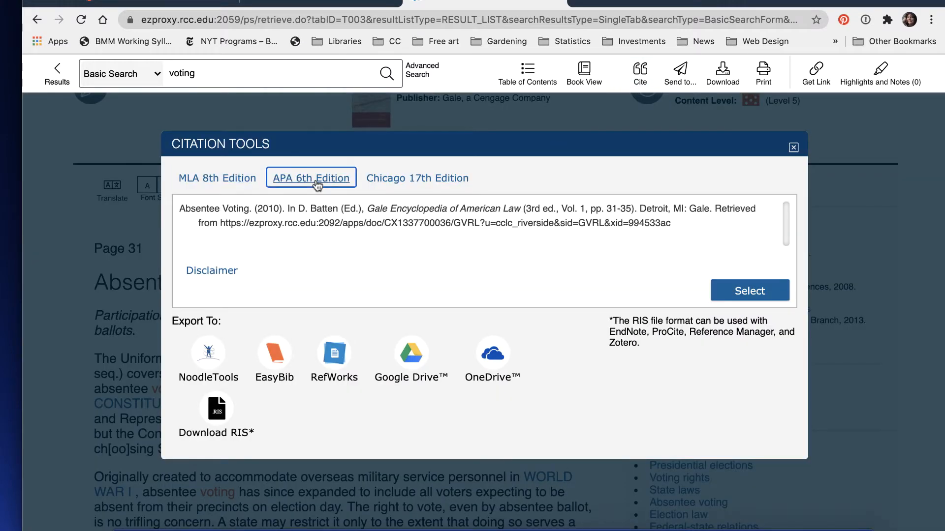
left_click(743, 293)
key("super+c")
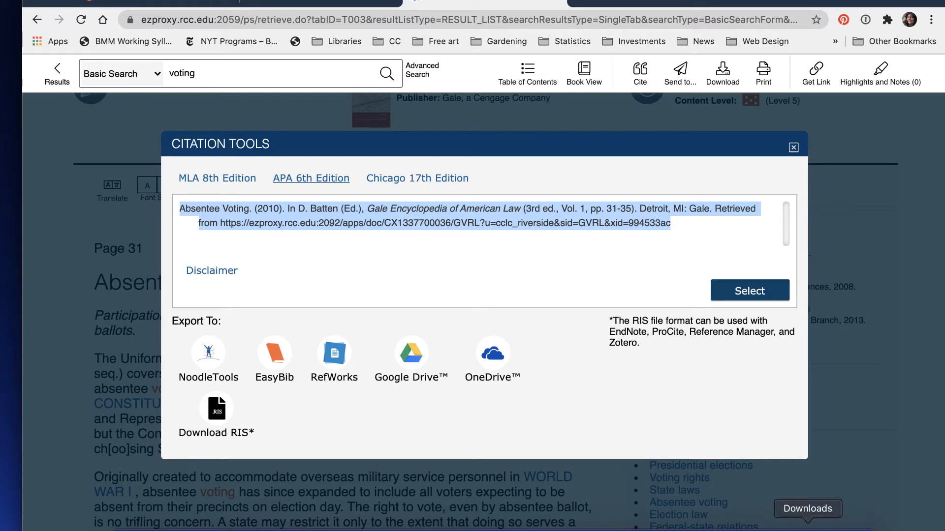
left_click(582, 526)
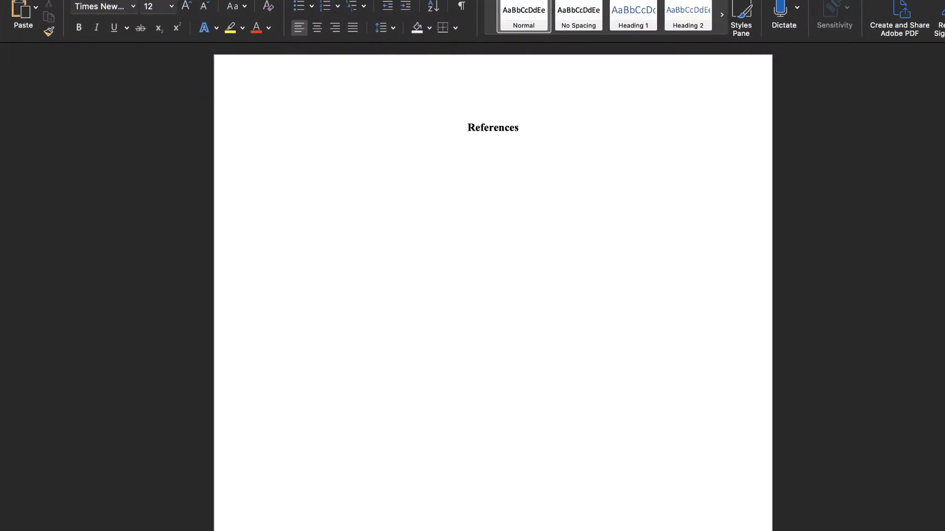
key("super+v")
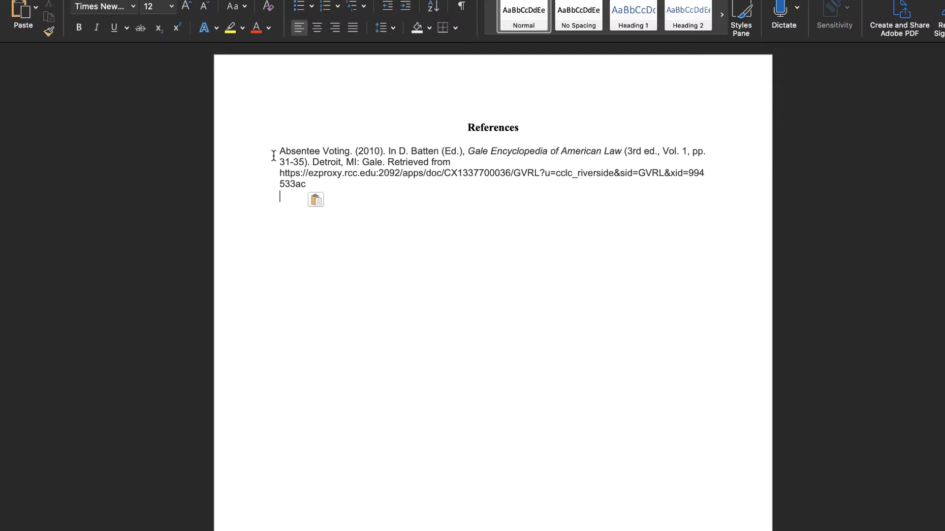
key("Return")
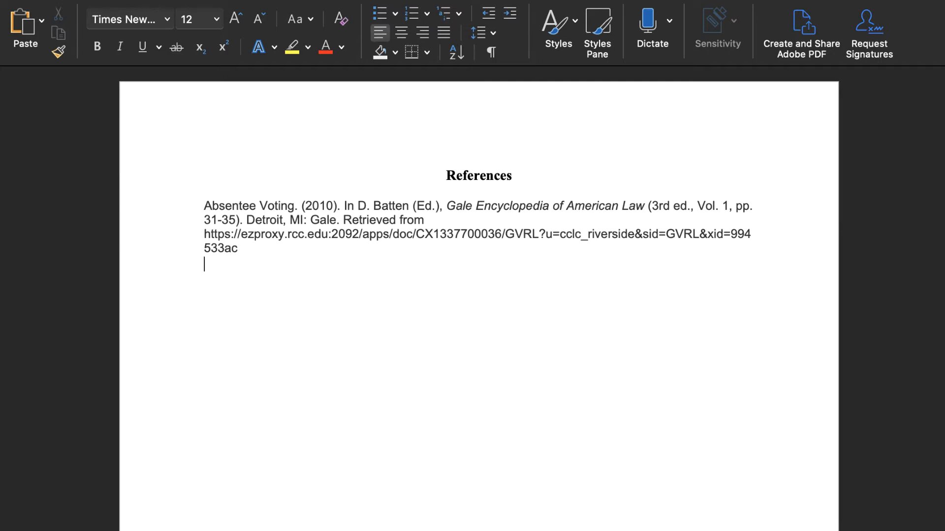
- Add the annotation outline "Reference. Short summary. Why this is relevant to my topic." on the line below the citation
type("Reference")
type(",")
key("BackSpace")
type(". ")
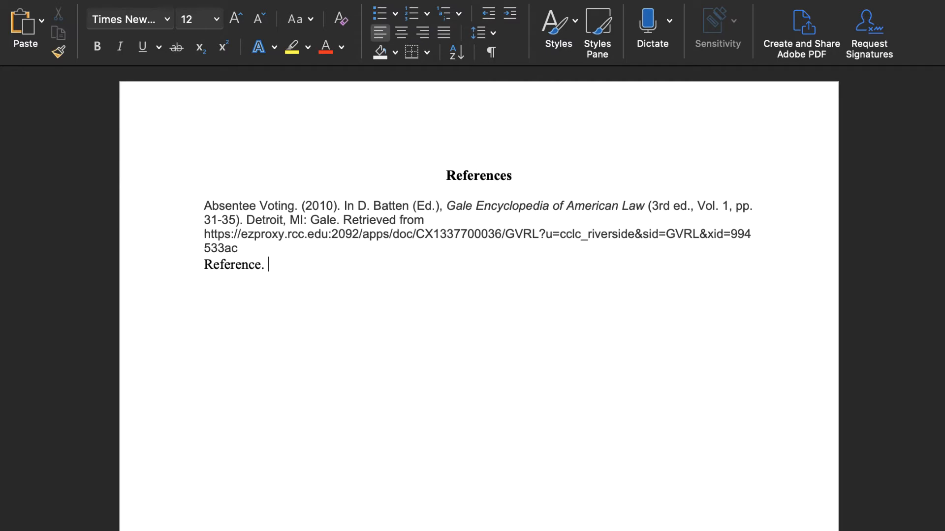
type("Short summa")
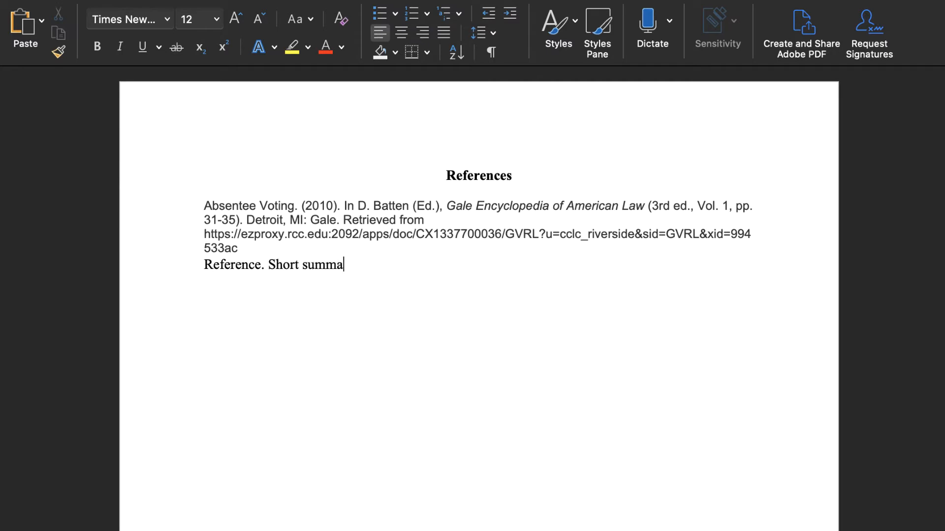
type("ry. Why this is relevan")
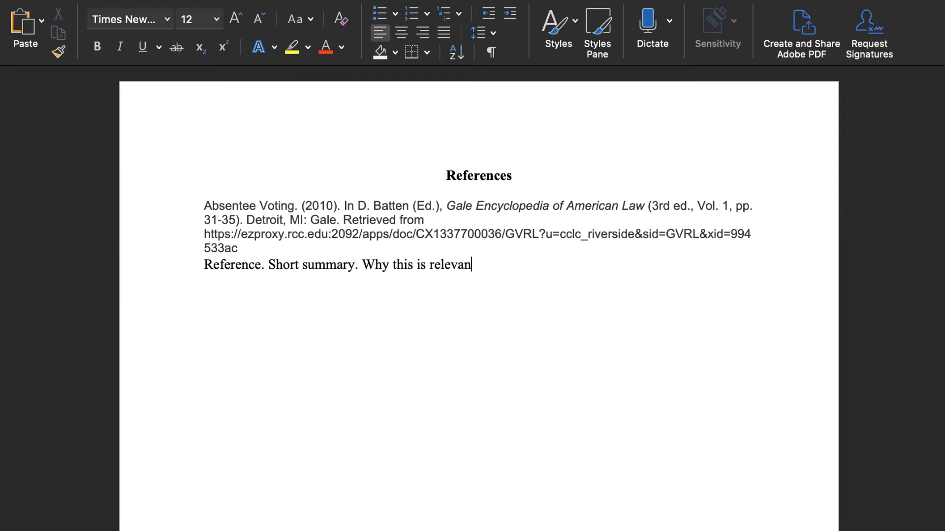
type("t to my topic.")
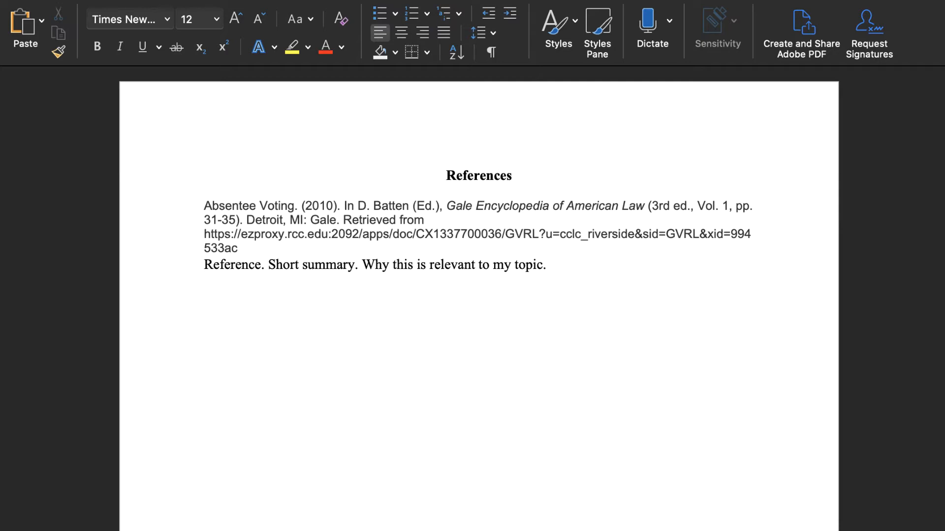
key("Return")
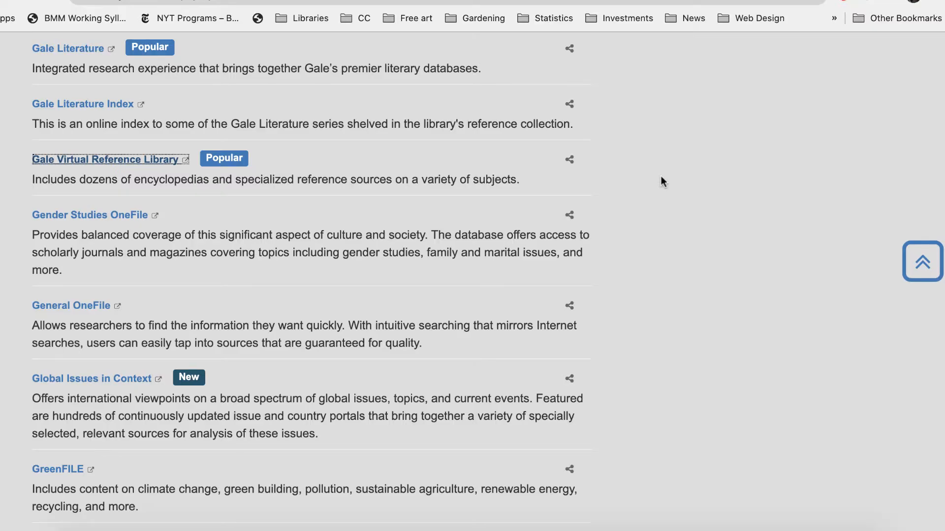
- Return from the A-Z Databases list to the library home page and search for books on "voting rights"
scroll(302, 190, "up", 15)
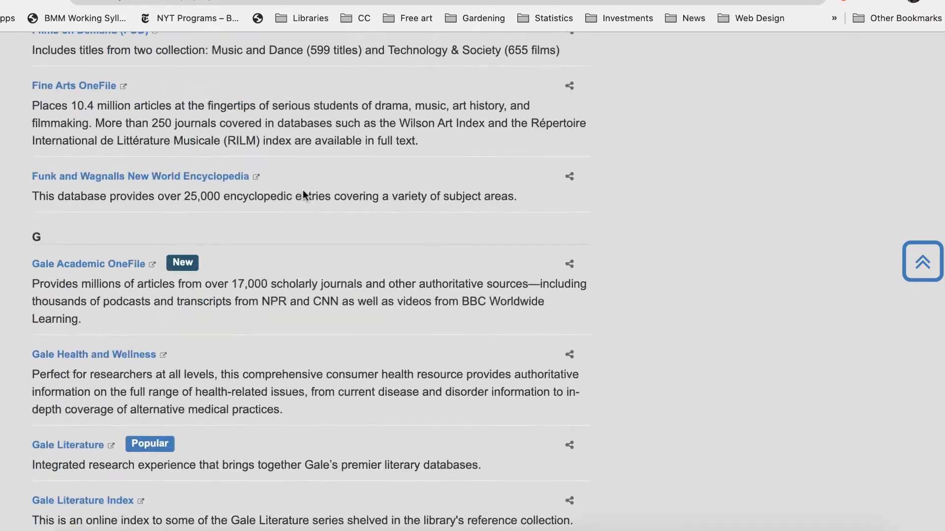
scroll(303, 190, "up", 20)
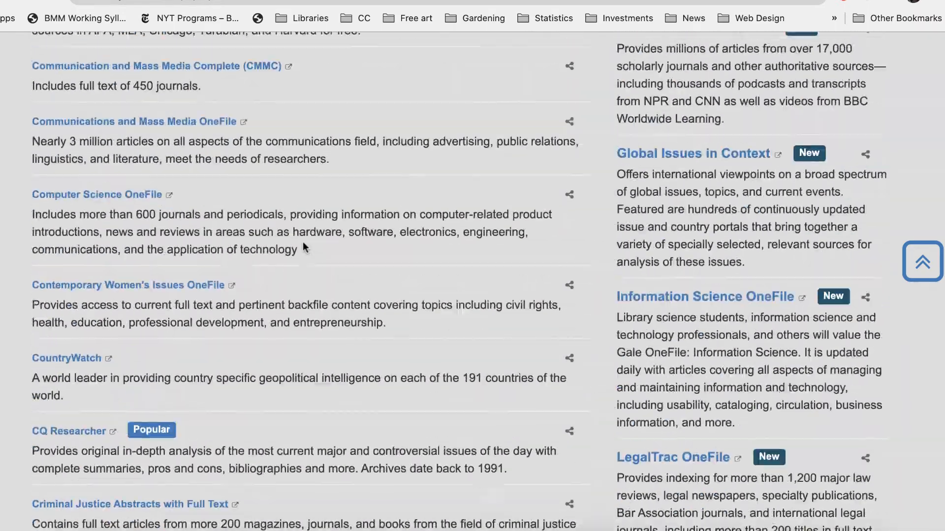
scroll(301, 311, "up", 15)
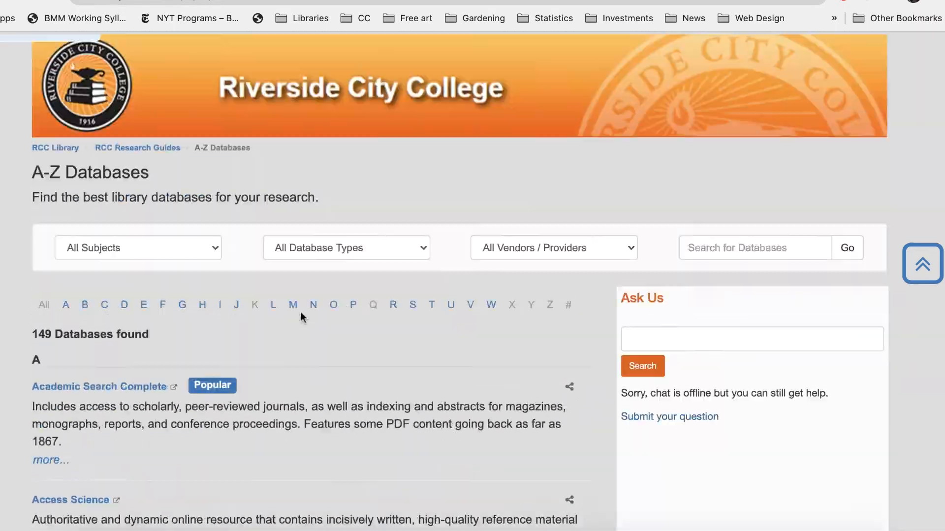
key("super+Left")
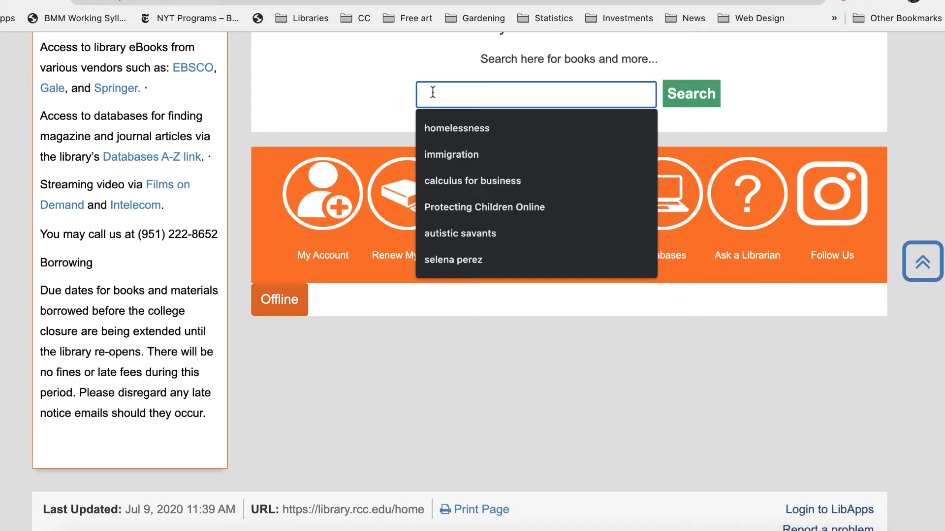
type("voting")
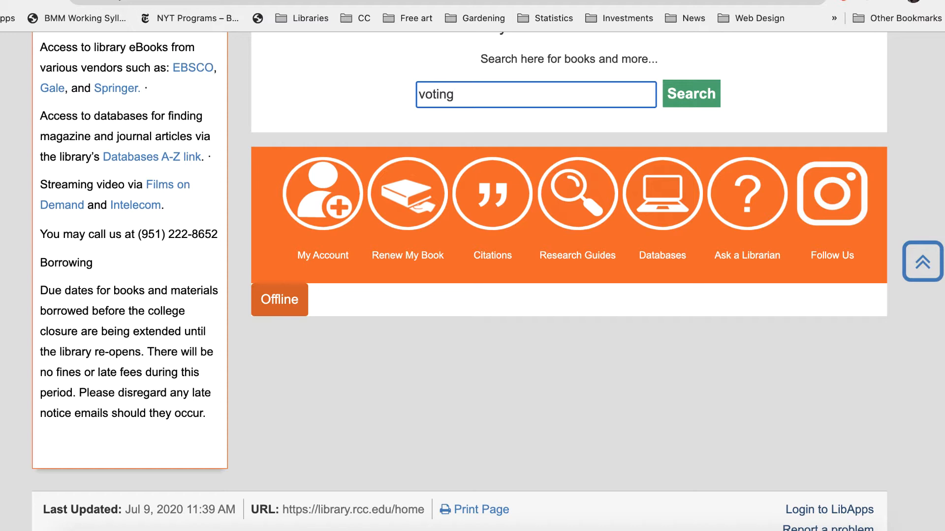
type(" rights")
key("Return")
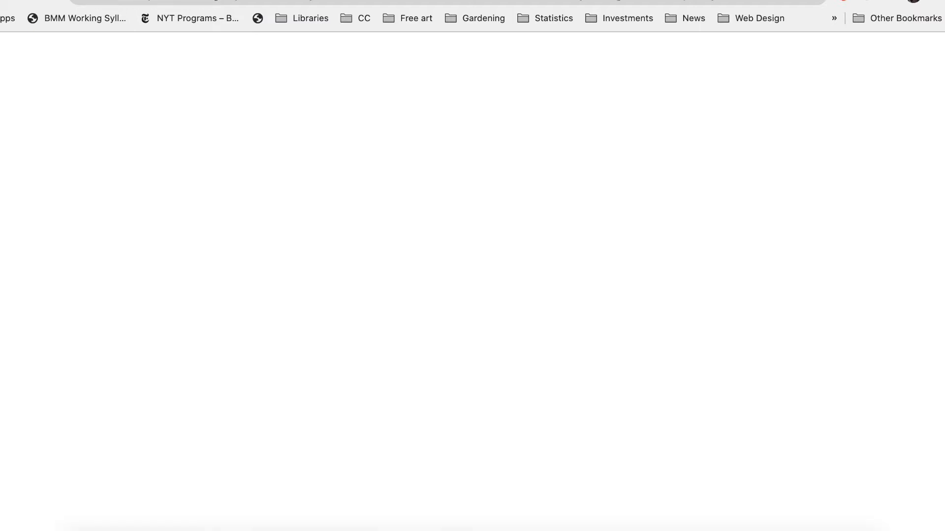
- Limit the catalog results to items available in the library and open the record of the 2015 book "Voting rights"
scroll(473, 289, "down", 2)
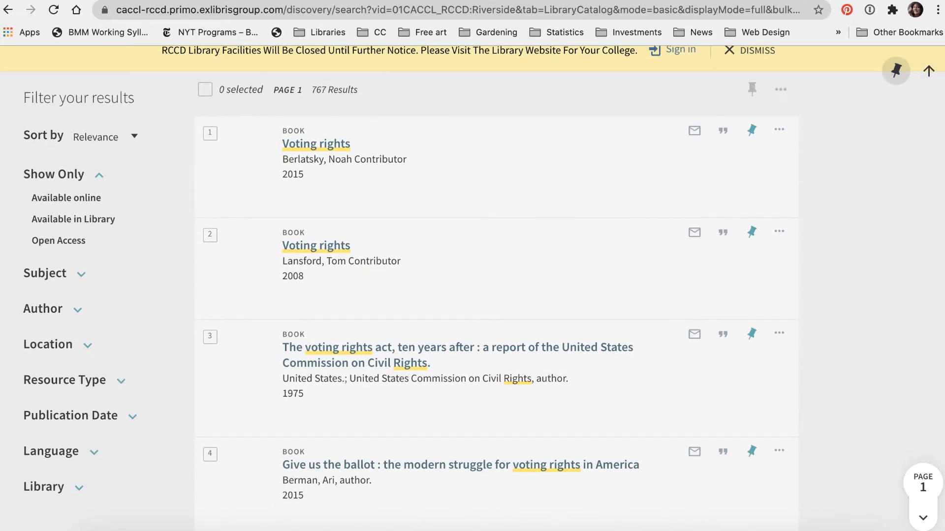
scroll(370, 121, "up", 1)
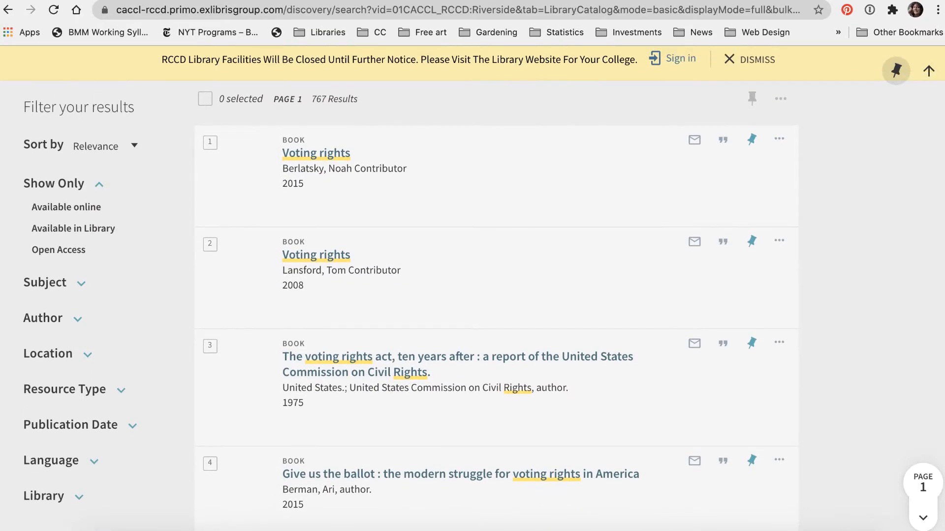
left_click(54, 229)
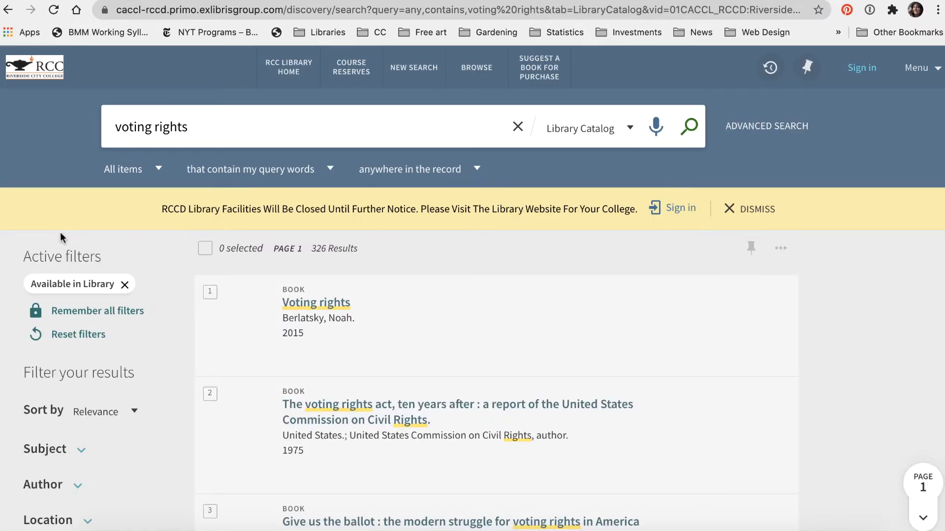
scroll(259, 343, "down", 5)
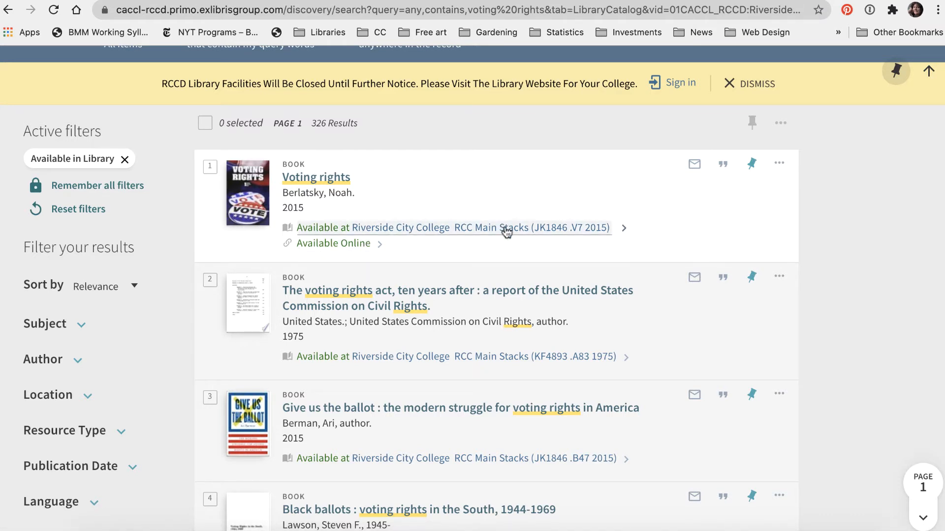
left_click(422, 231)
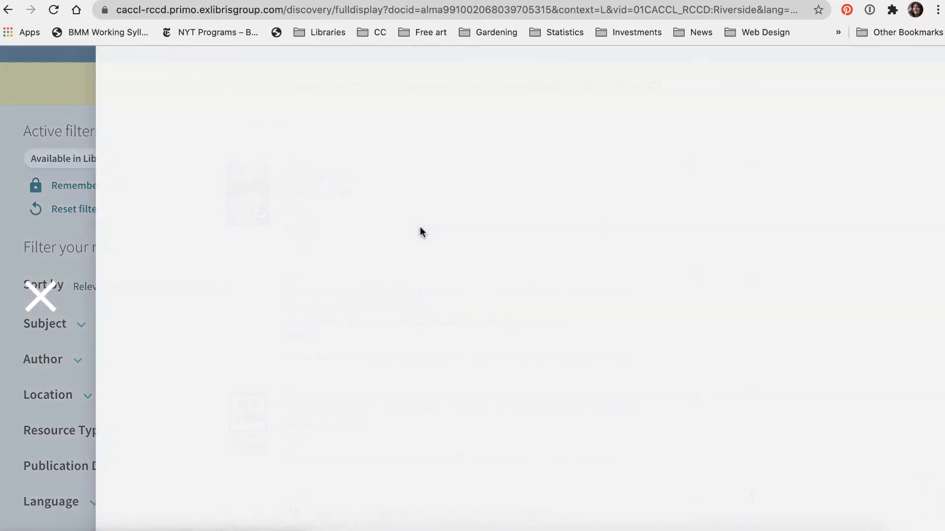
- Examine the "Voting rights" book record, including its shelf location, publication details, subjects, description and contents
scroll(421, 228, "down", 1)
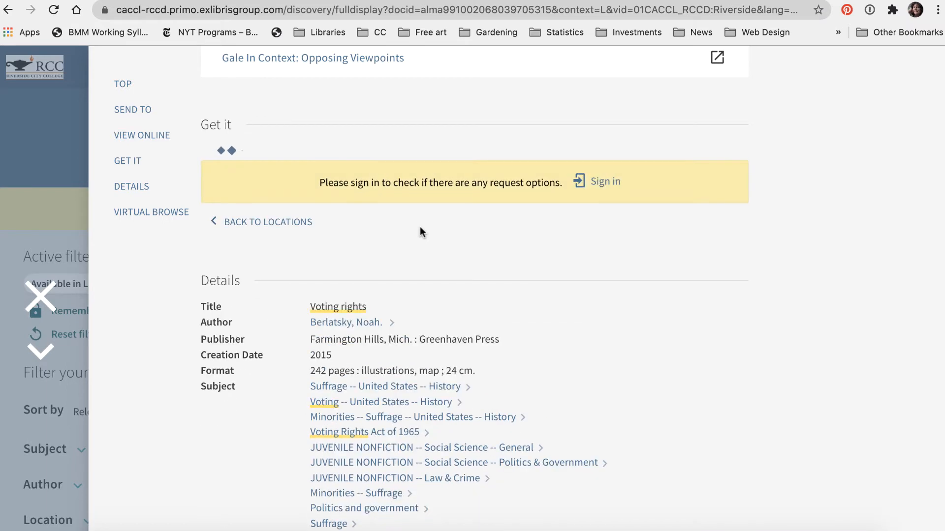
scroll(421, 229, "up", 3)
scroll(420, 229, "down", 3)
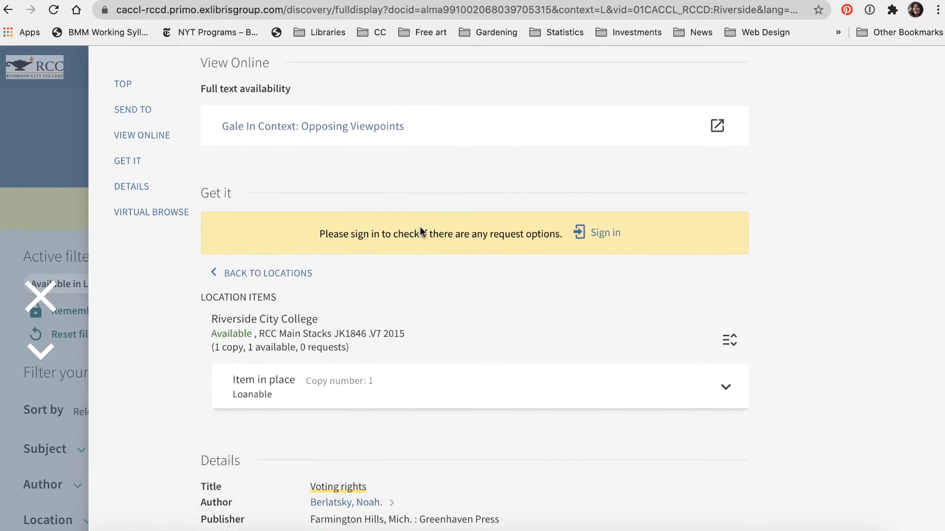
scroll(436, 288, "down", 4)
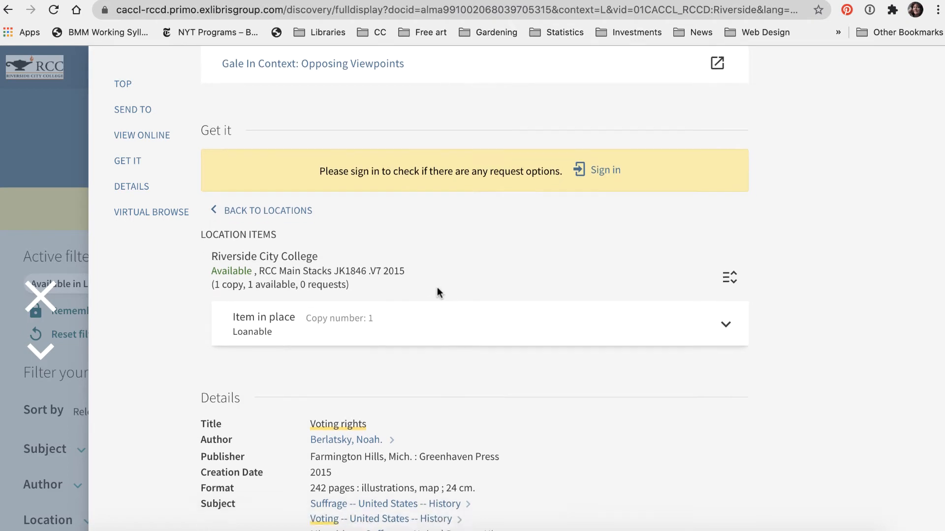
scroll(437, 288, "down", 3)
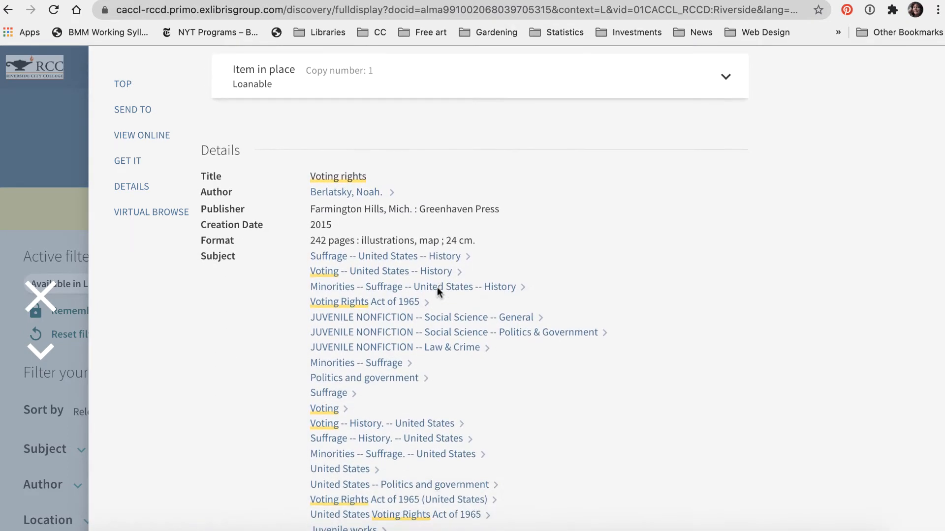
scroll(438, 292, "down", 1)
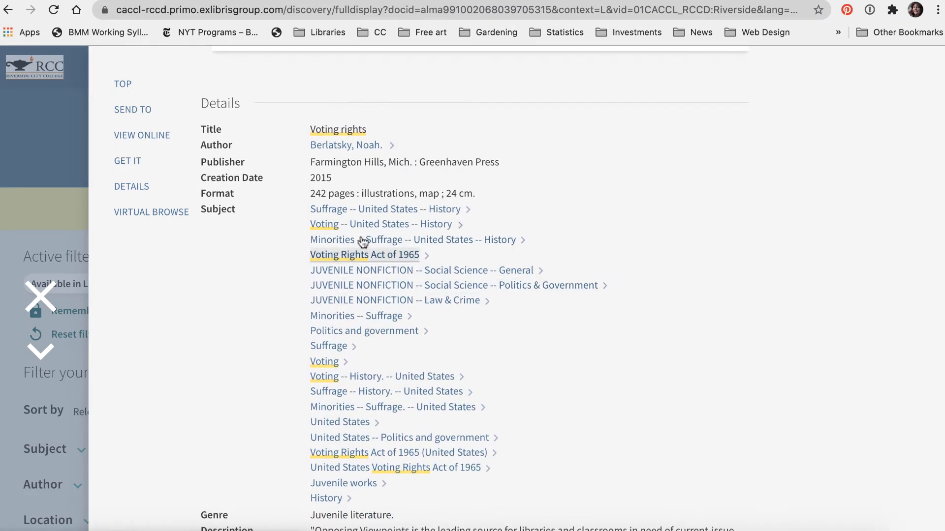
scroll(377, 472, "down", 10)
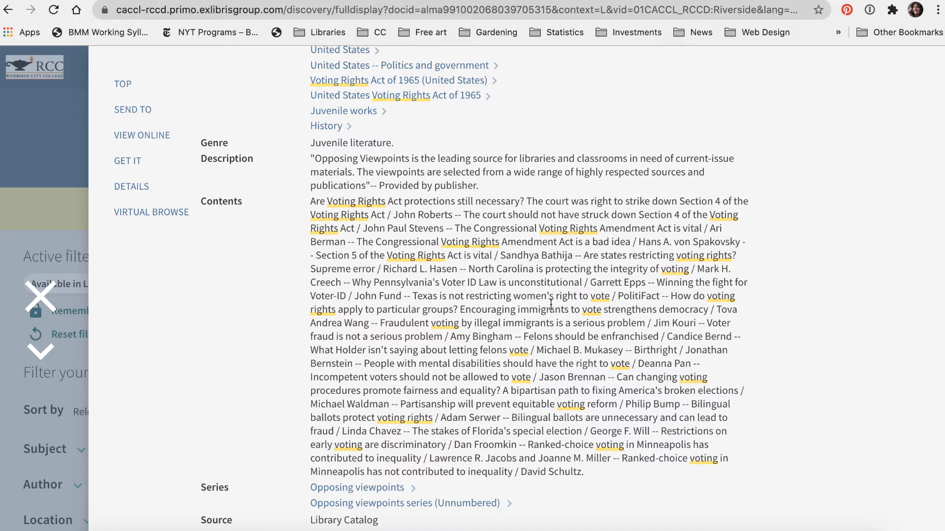
scroll(551, 305, "down", 5)
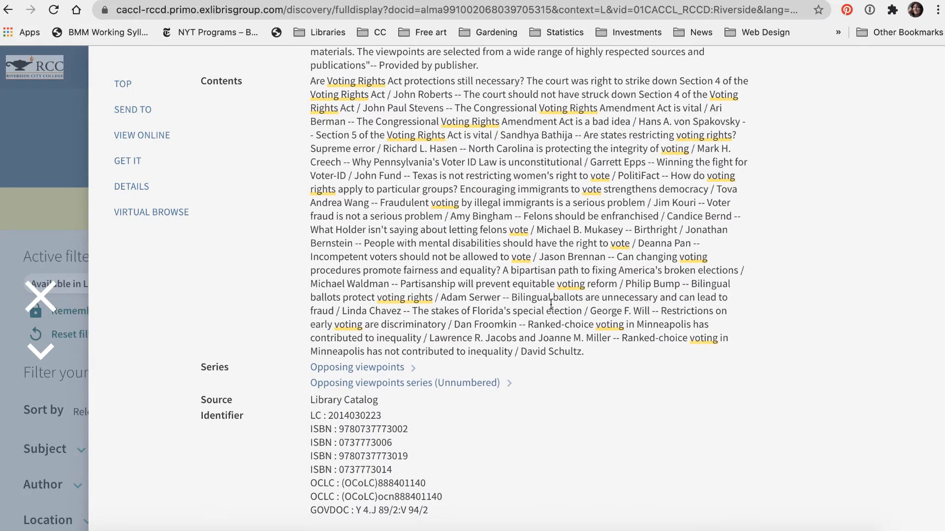
scroll(597, 173, "up", 3)
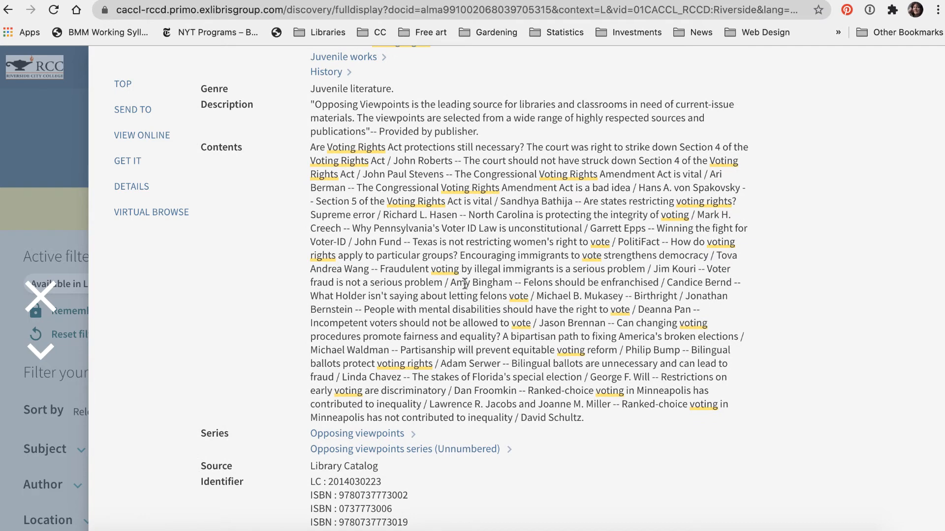
scroll(464, 284, "up", 12)
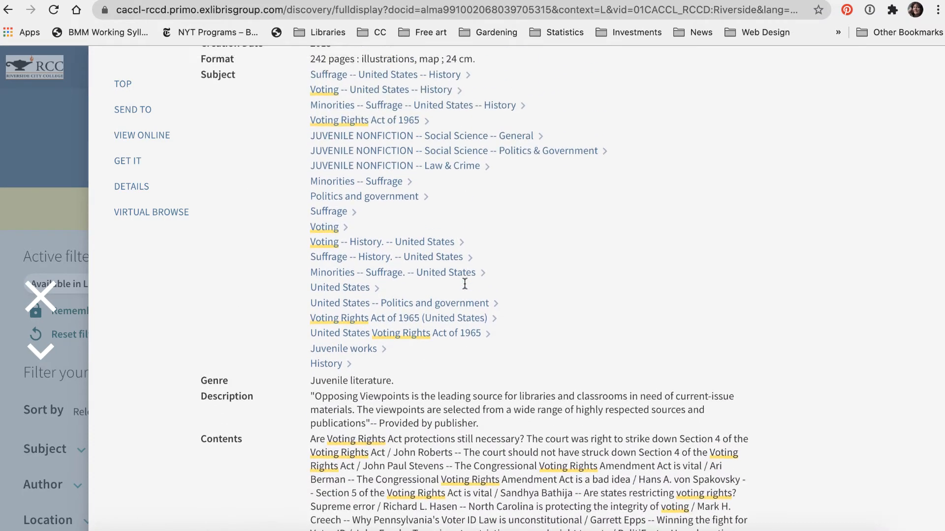
scroll(464, 284, "up", 7)
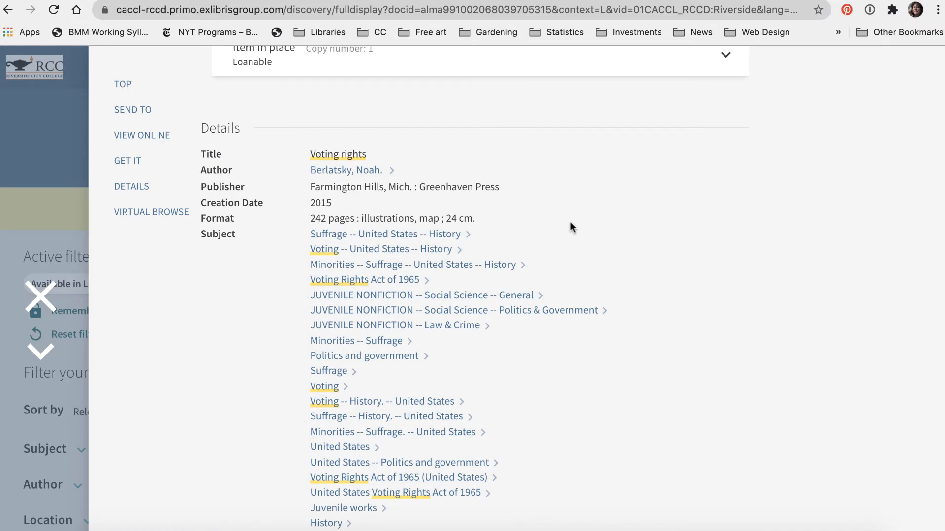
scroll(570, 221, "down", 1)
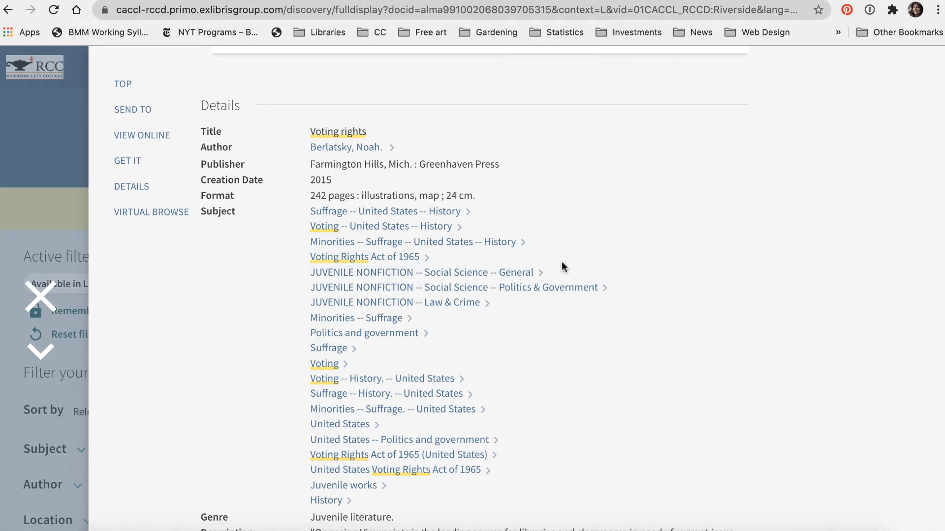
- Copy the book's MLA (8th edition) citation and paste it below the first annotation in the Word document
scroll(564, 267, "up", 10)
scroll(564, 267, "up", 3)
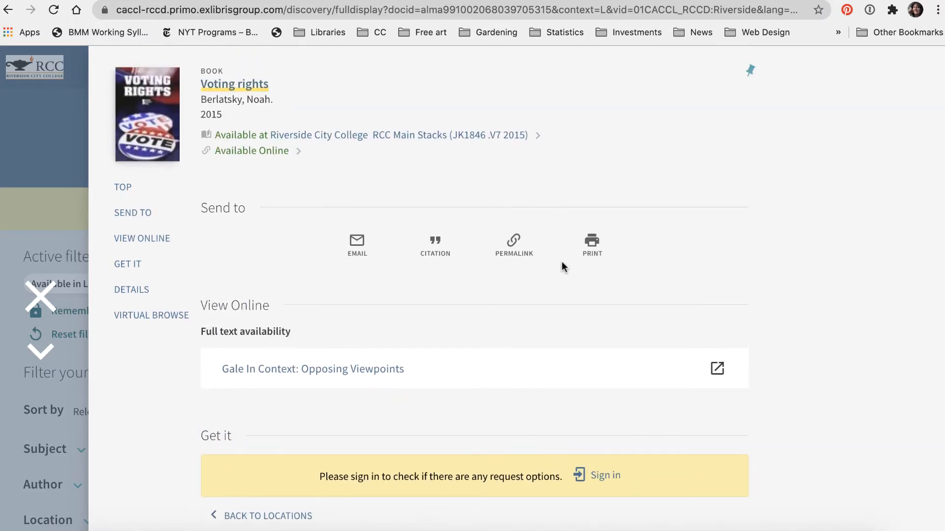
left_click(435, 246)
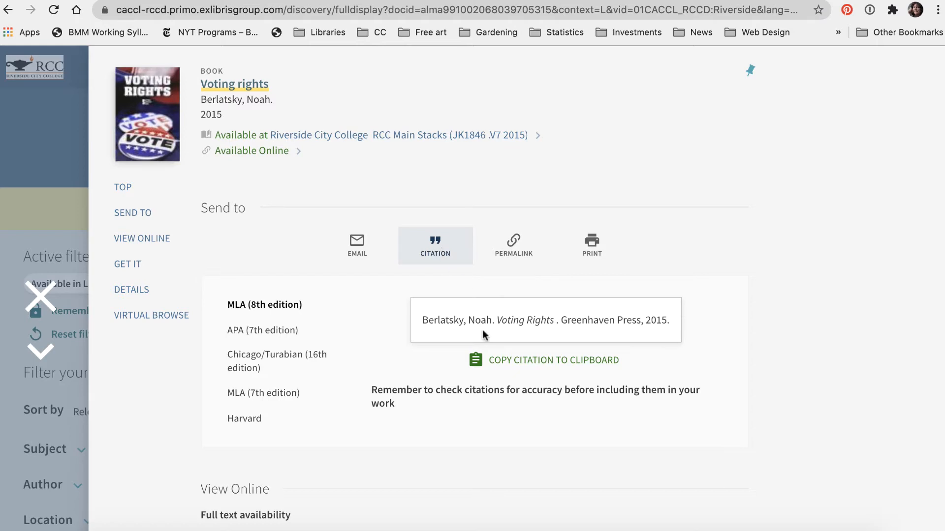
left_click(499, 361)
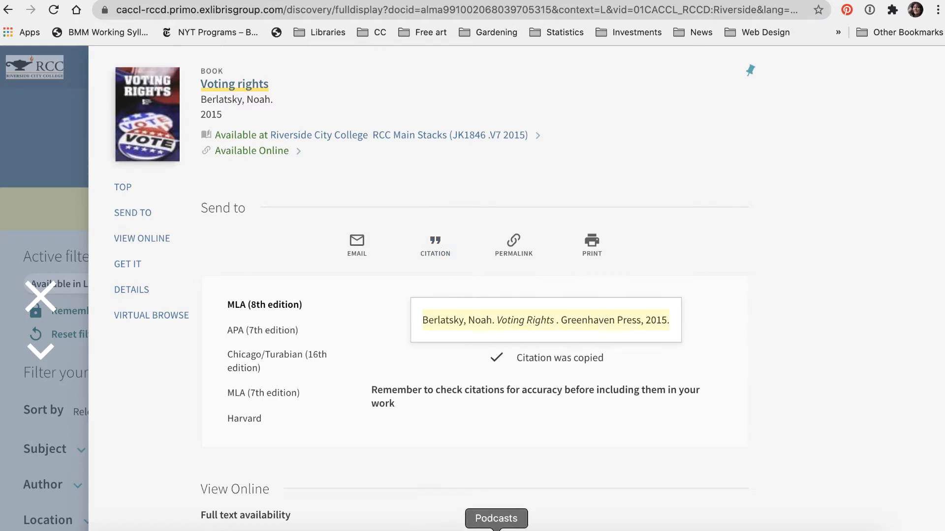
left_click(576, 530)
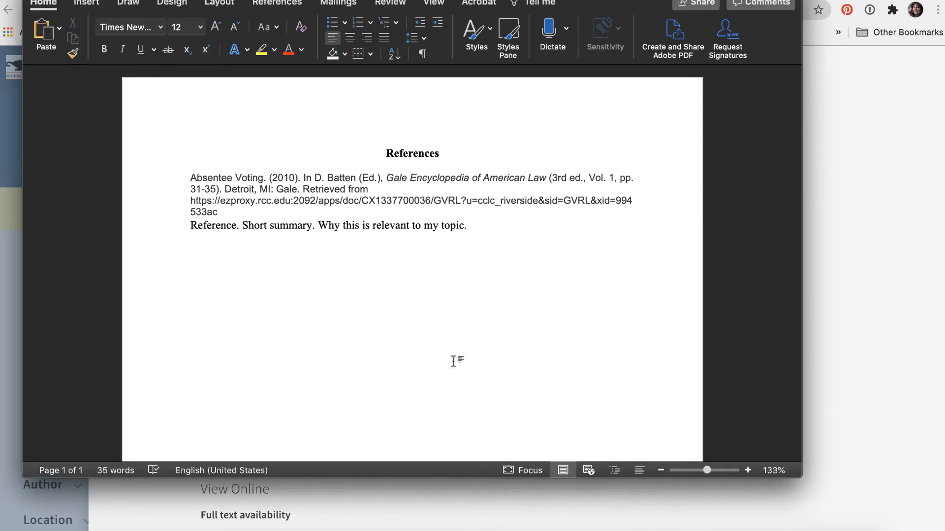
key("super+v")
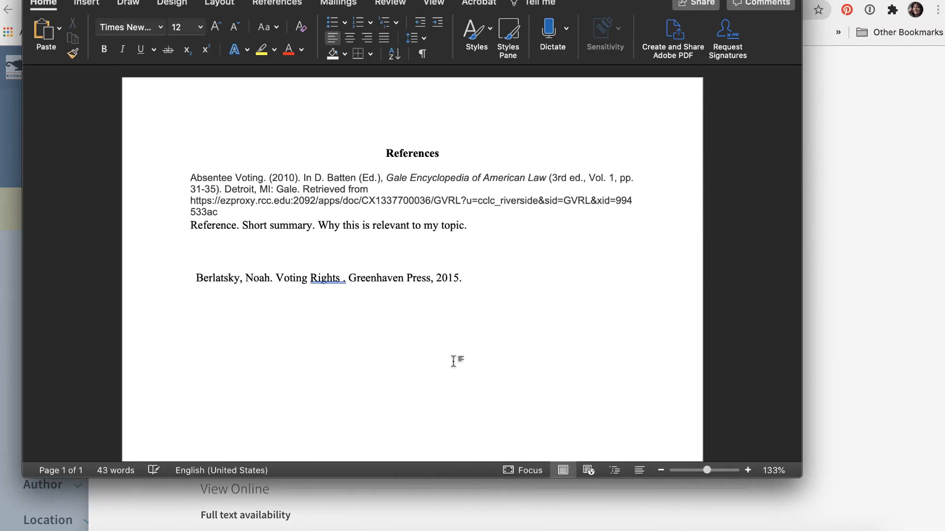
- Add the annotation text "Book." on the line below the pasted book citation
key("Return")
type("Book.")
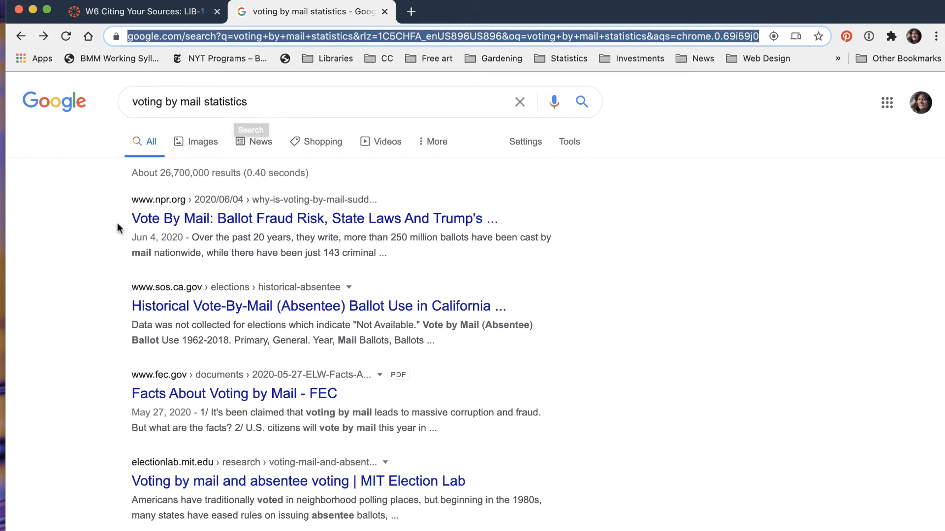
- Look through the Google results for "voting by mail statistics" and open the Brookings article on low fraud rates in vote-by-mail states
scroll(119, 229, "down", 1)
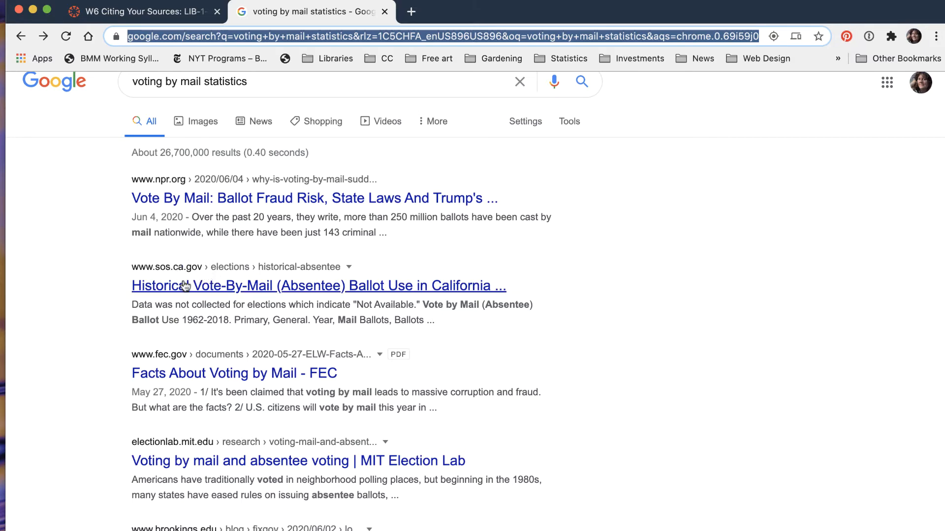
scroll(186, 380, "down", 1)
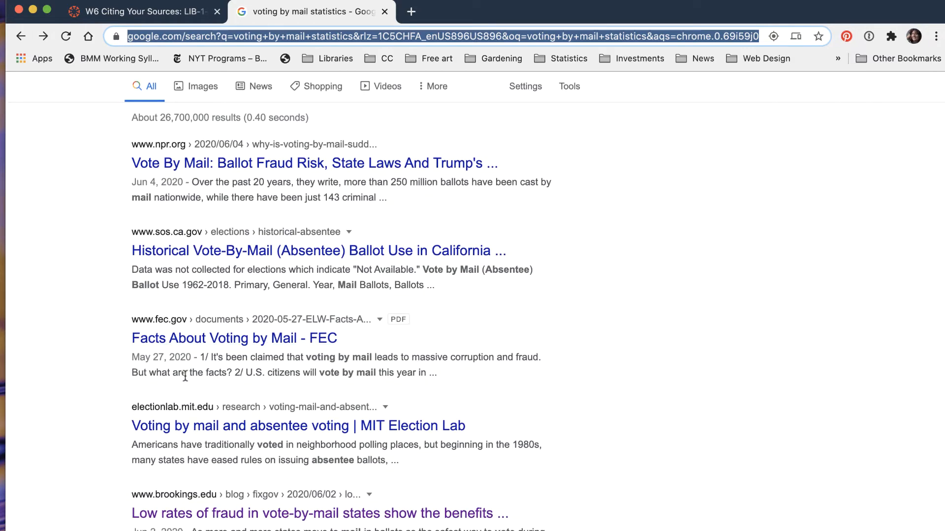
scroll(185, 377, "down", 3)
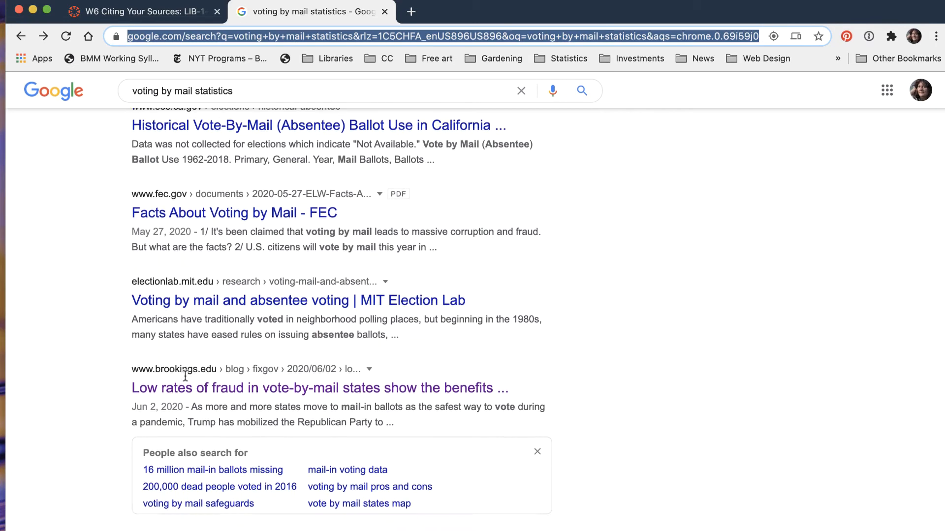
scroll(185, 377, "down", 3)
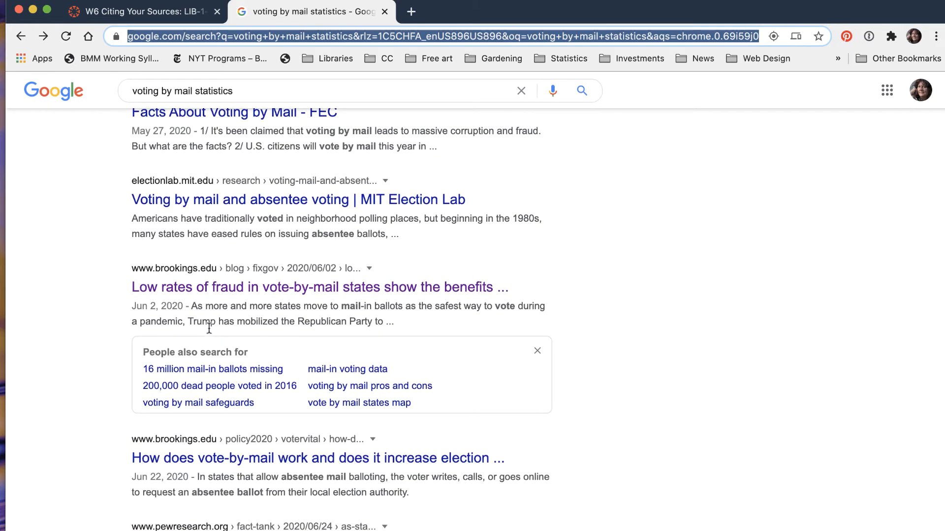
left_click(180, 290)
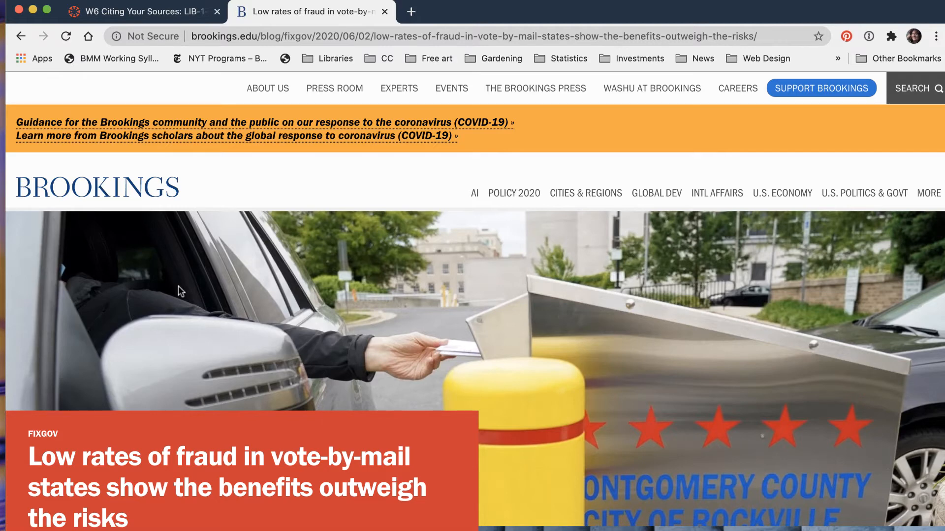
- Examine the Brookings vote-by-mail article, including its text, the table of fraud cases by state, and its title, author and date details
scroll(178, 287, "down", 5)
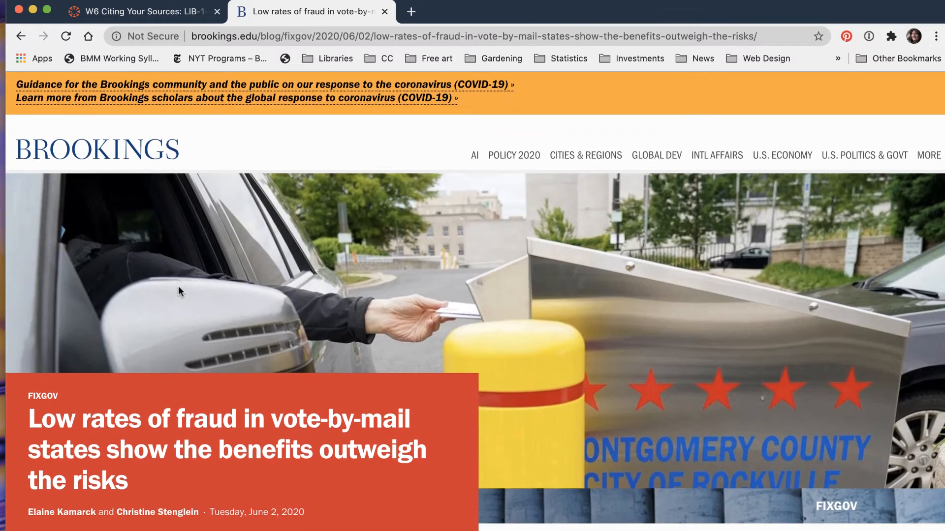
scroll(179, 290, "down", 8)
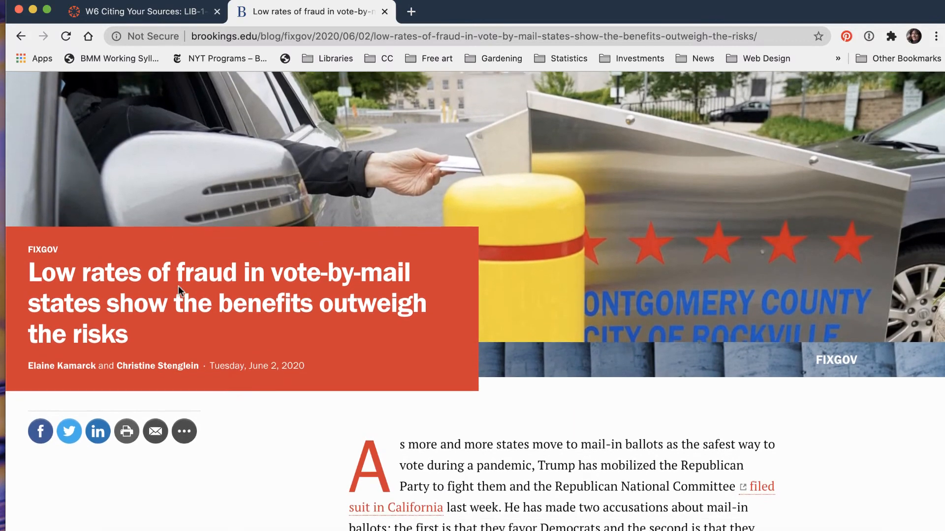
scroll(179, 290, "down", 10)
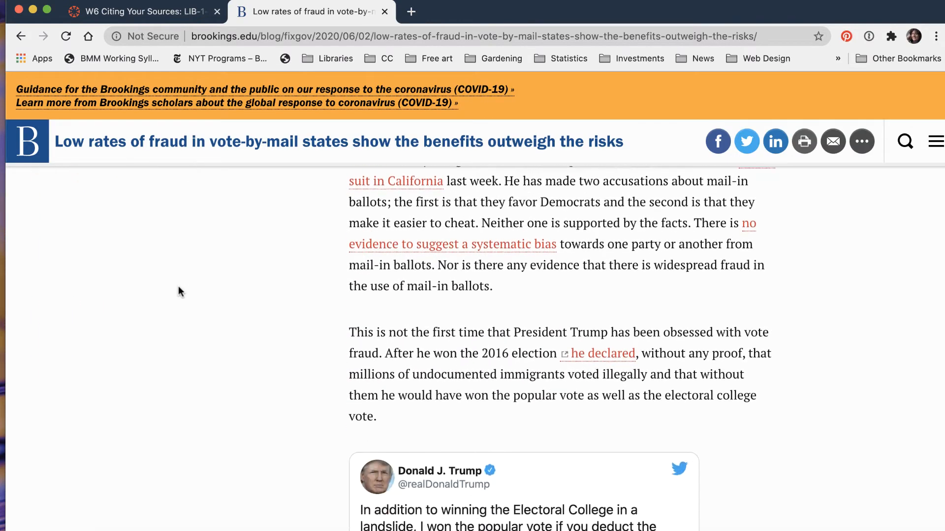
scroll(178, 291, "down", 18)
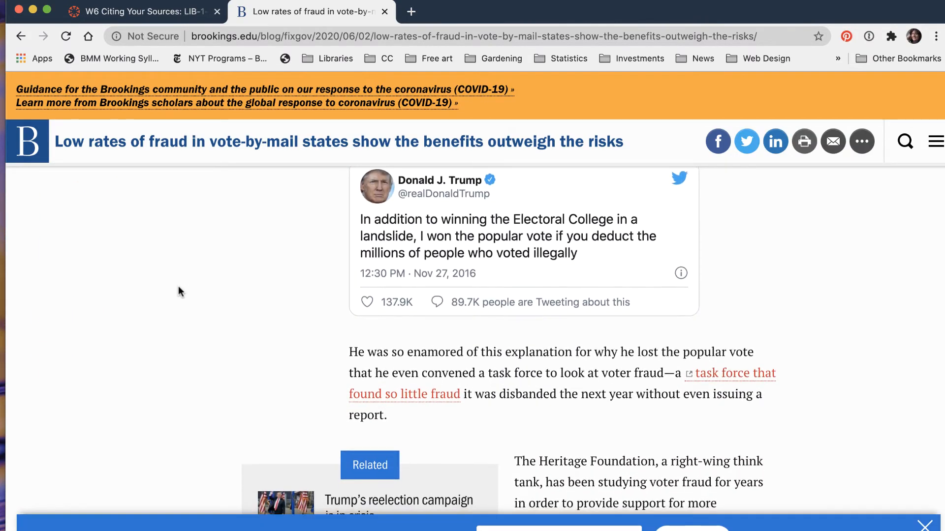
scroll(178, 291, "down", 9)
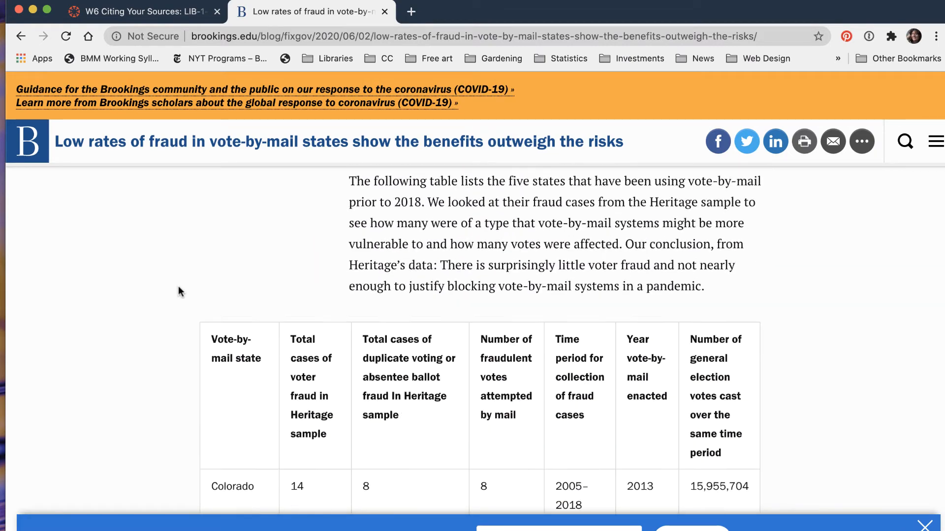
scroll(178, 291, "down", 1)
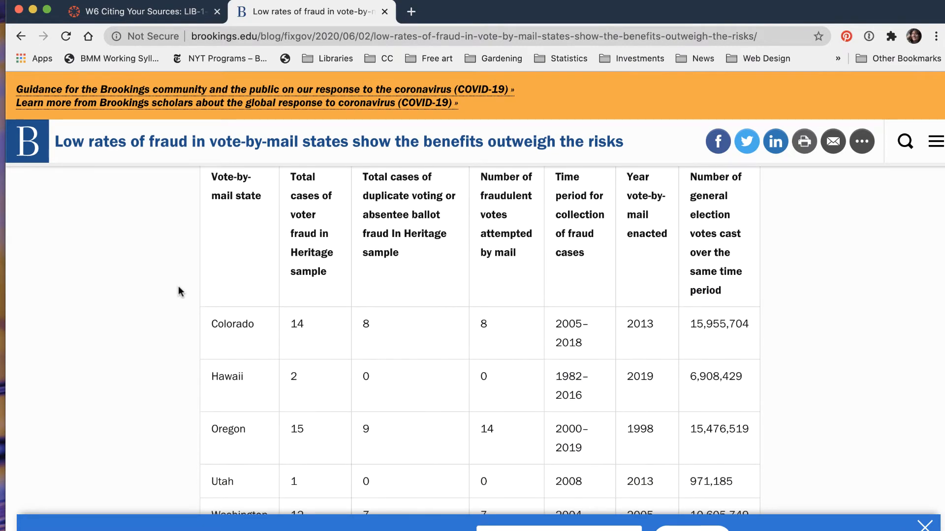
scroll(178, 291, "up", 1)
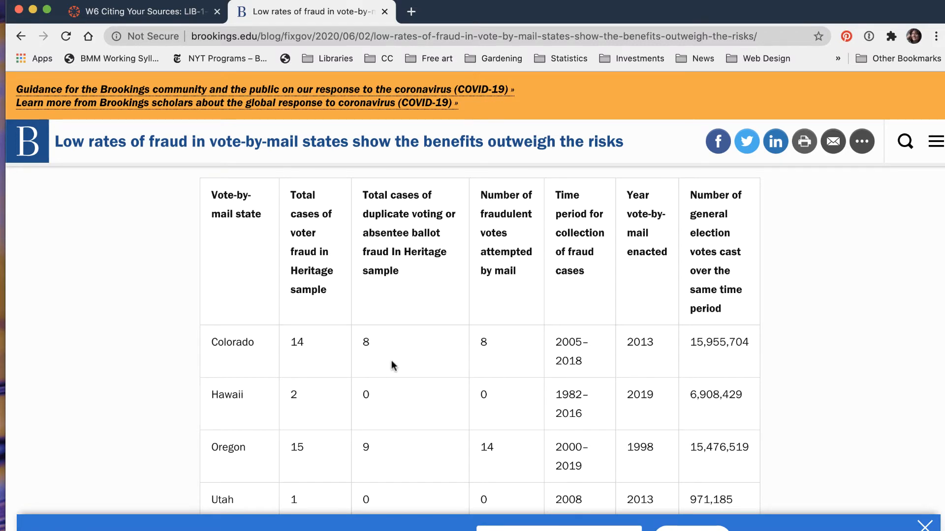
scroll(392, 364, "down", 1)
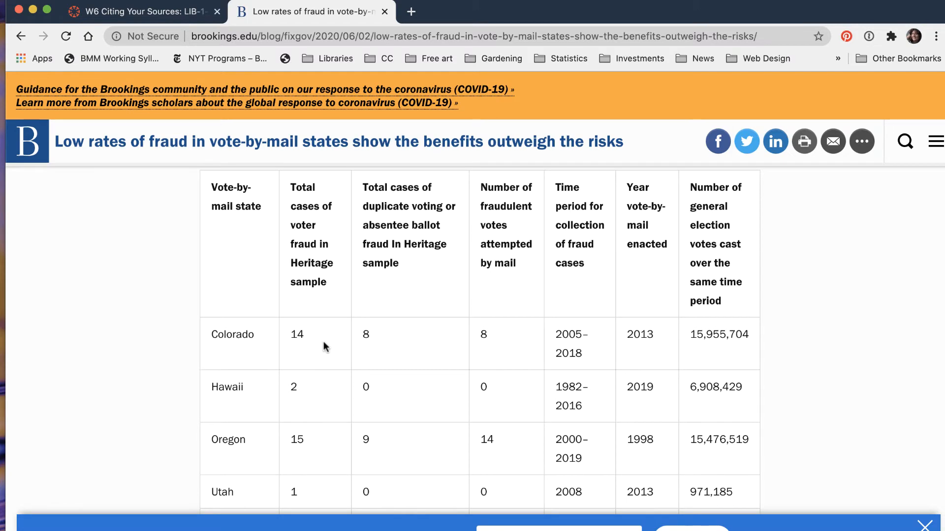
scroll(366, 344, "down", 1)
scroll(366, 343, "up", 10)
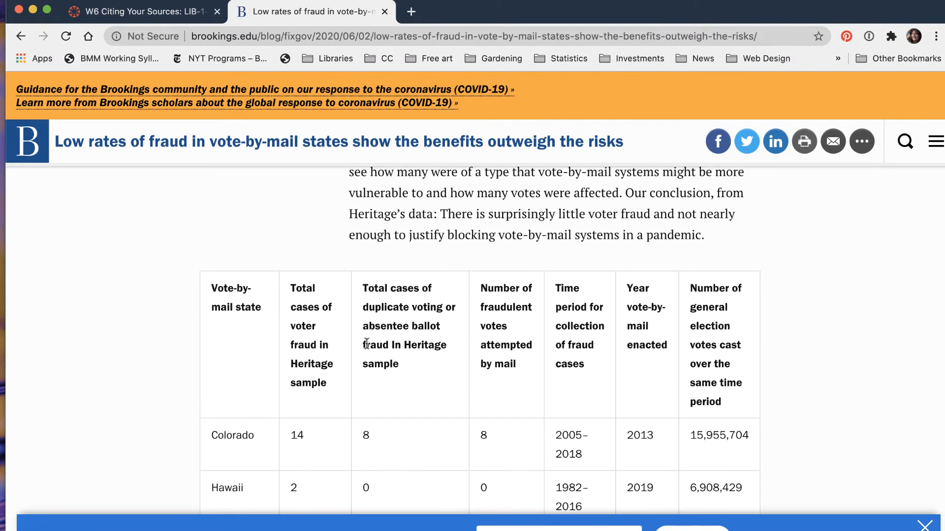
scroll(366, 343, "up", 20)
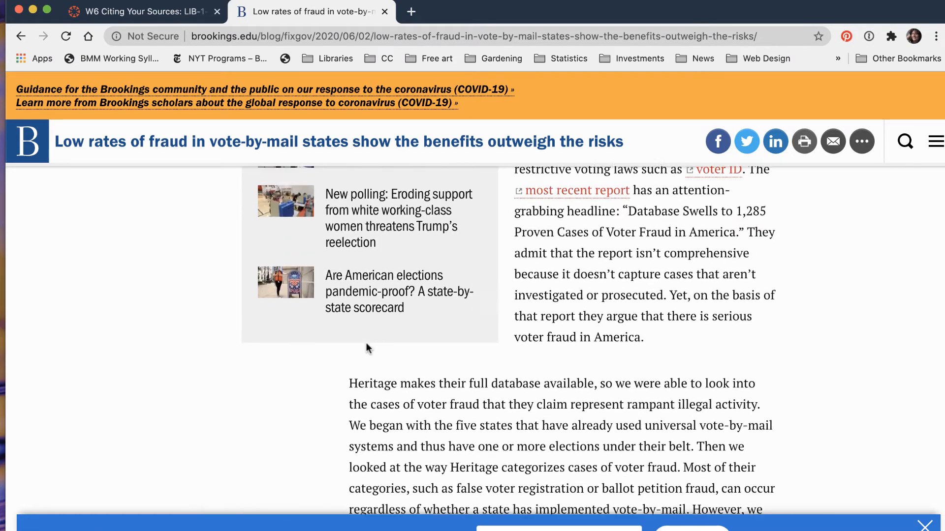
scroll(366, 345, "down", 1)
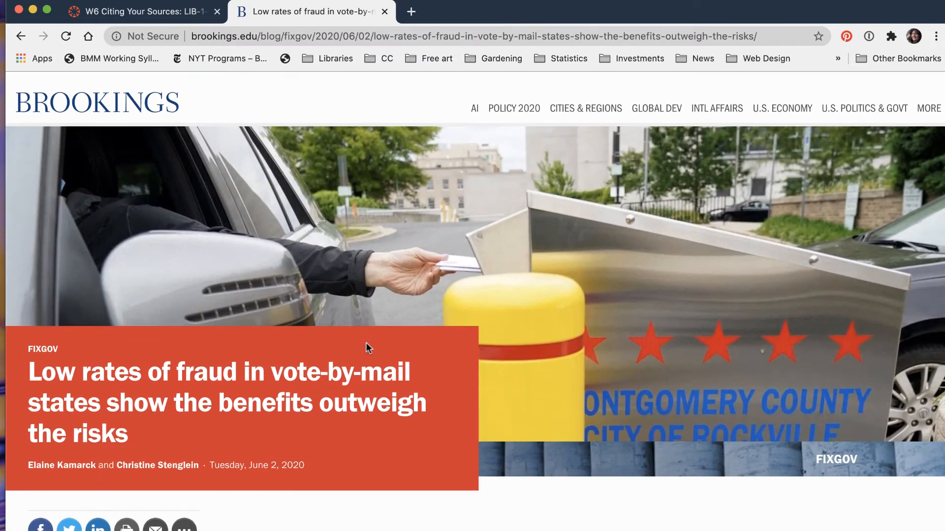
scroll(366, 346, "up", 1)
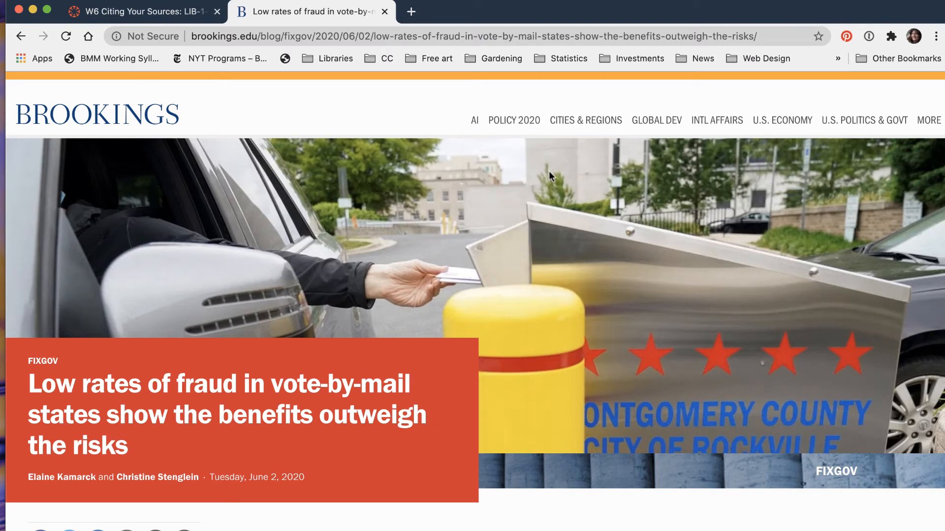
scroll(549, 171, "down", 2)
scroll(549, 172, "up", 4)
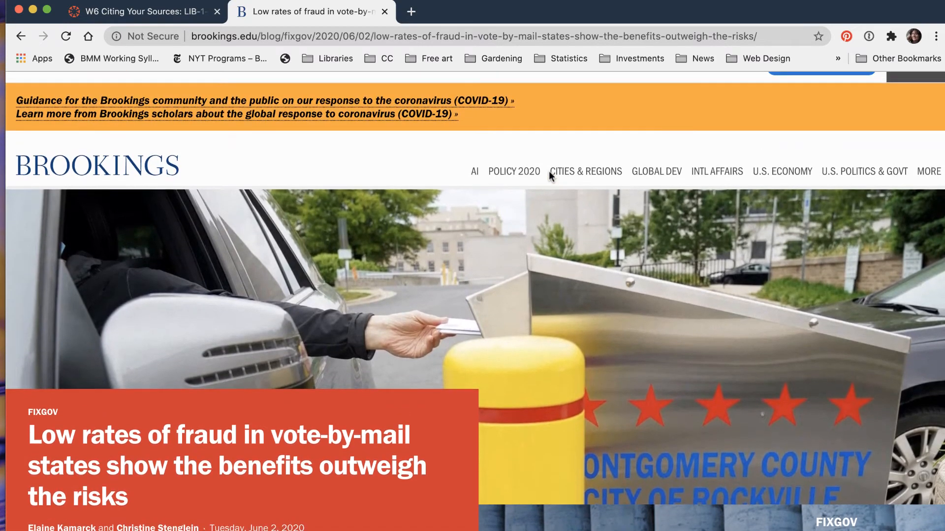
- Copy the Brookings article's title, authors and date and paste them below the "Popular magazine article" annotation in the Word document
scroll(548, 171, "down", 4)
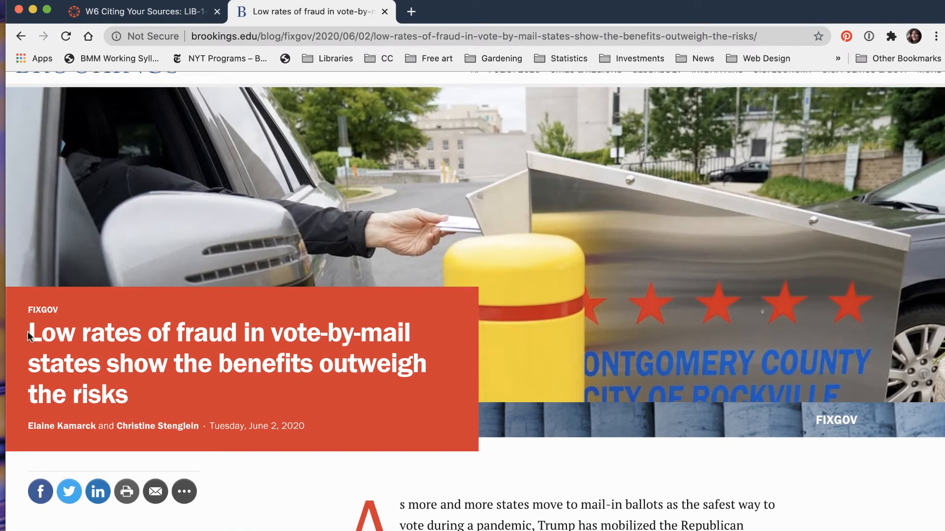
left_click_drag(28, 332, 310, 428)
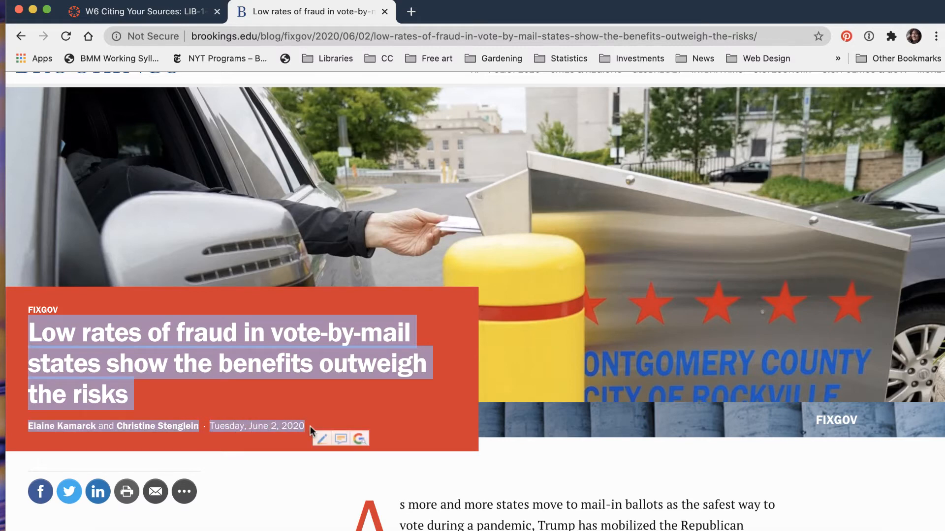
scroll(310, 428, "up", 3)
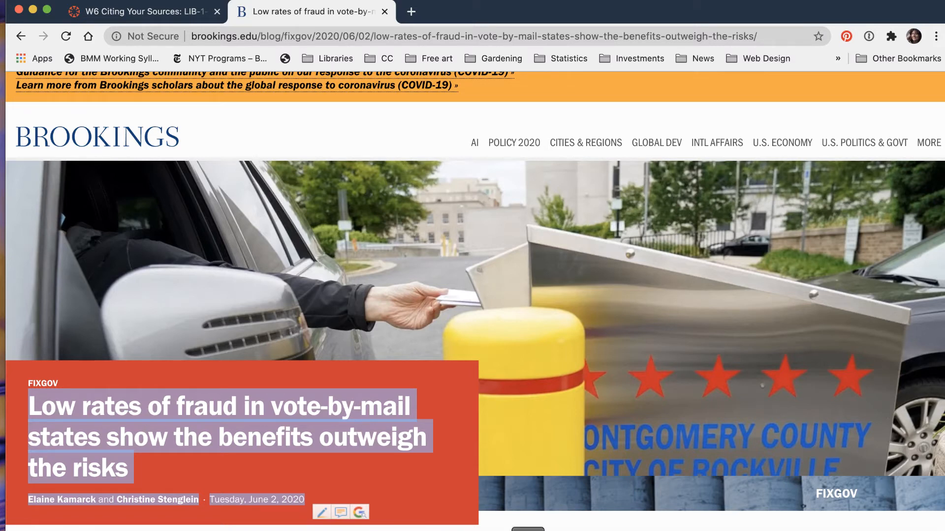
left_click(579, 530)
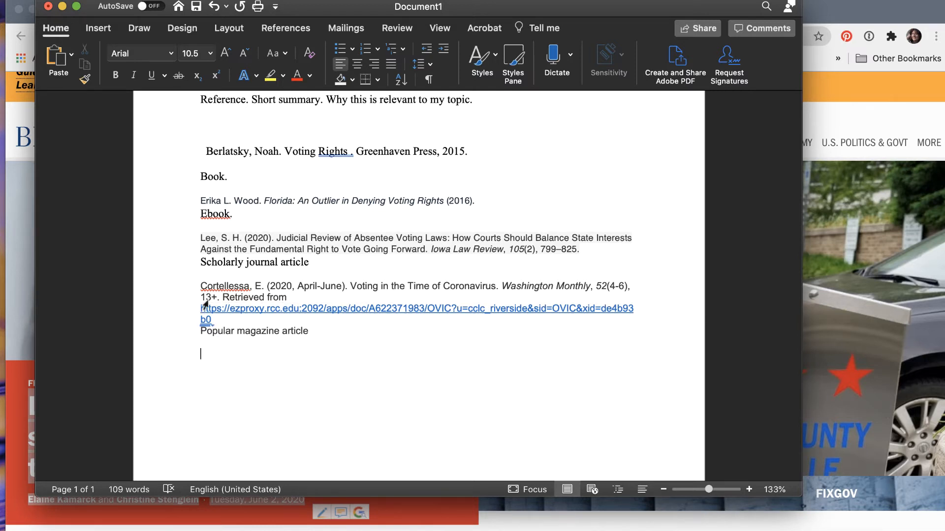
left_click(95, 0)
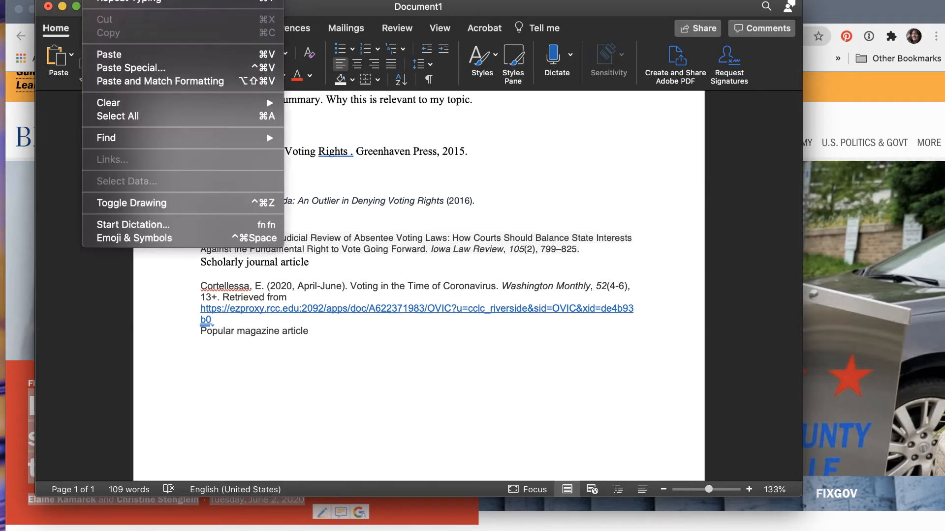
left_click(131, 81)
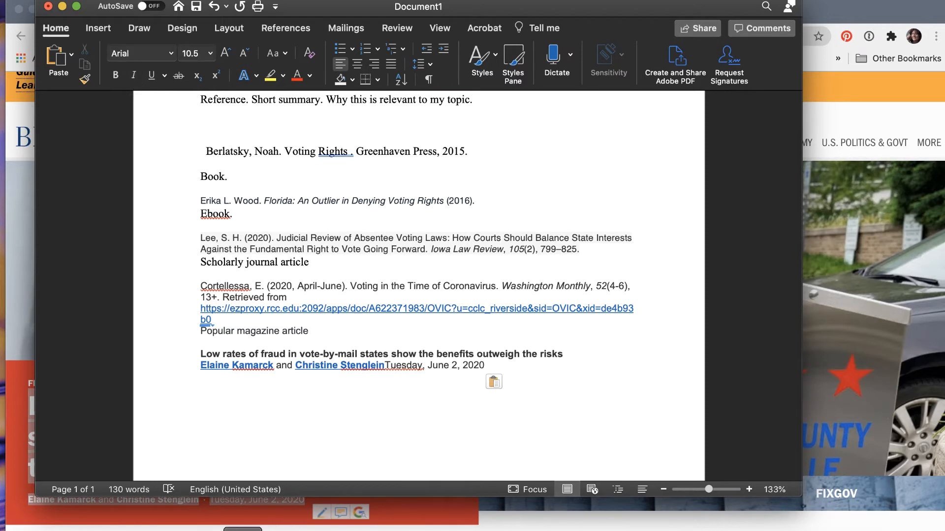
- Copy the Brookings article's web address from the browser and paste it under the article's title and authors in the Word document
key("super+Tab")
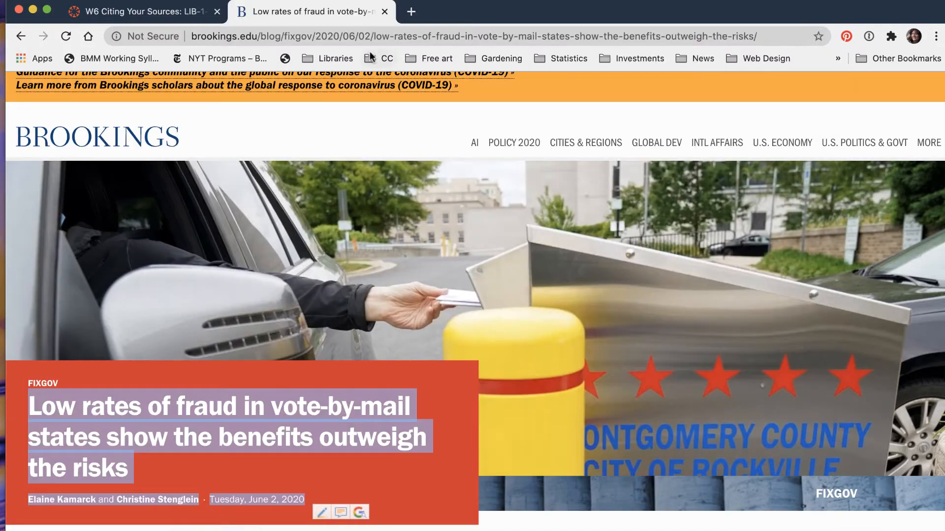
left_click(370, 38)
key("super+c")
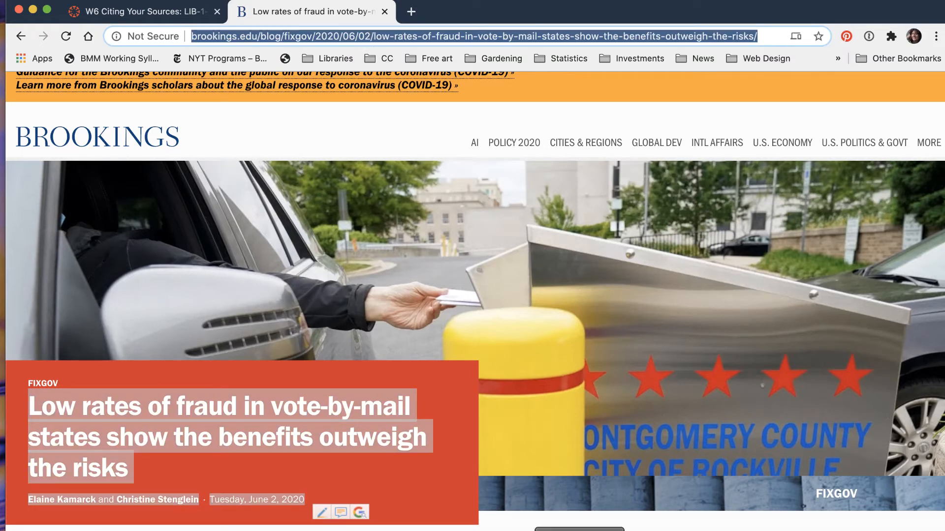
left_click(579, 530)
key("super+v")
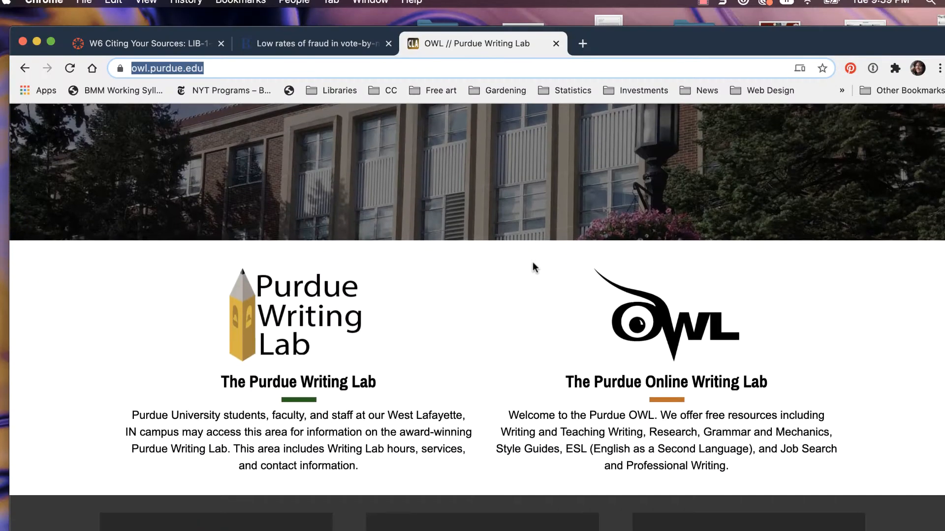
- On the Purdue OWL site in the browser, open the "Reference List: Electronic Sources" page of the APA Formatting and Style Guide
scroll(533, 262, "down", 2)
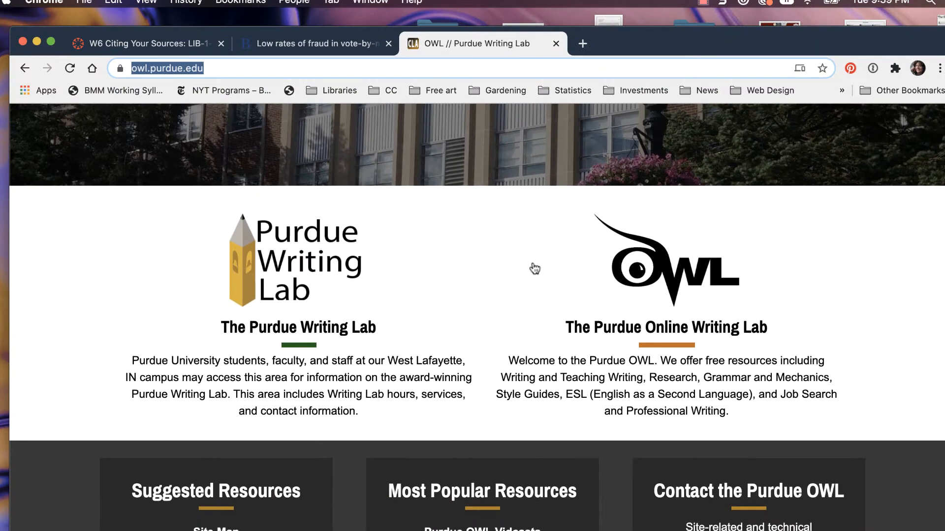
scroll(535, 268, "down", 5)
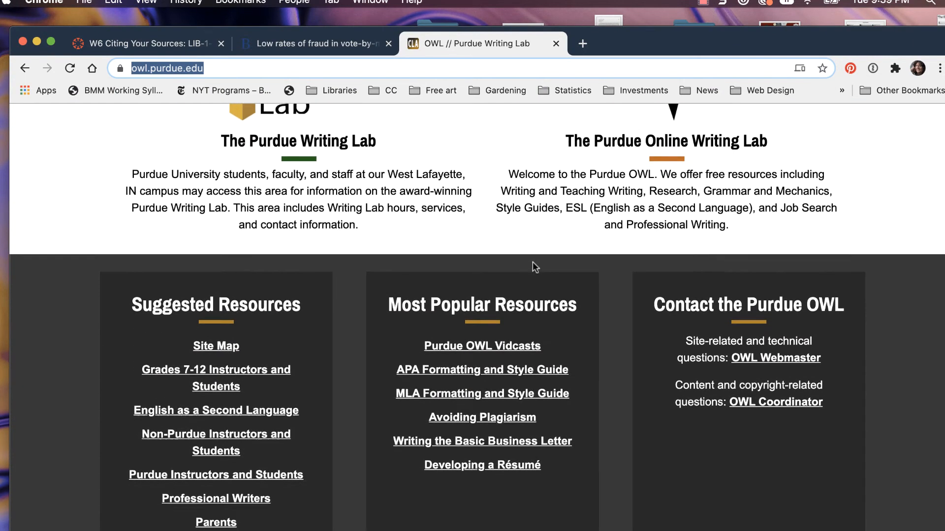
scroll(533, 266, "down", 1)
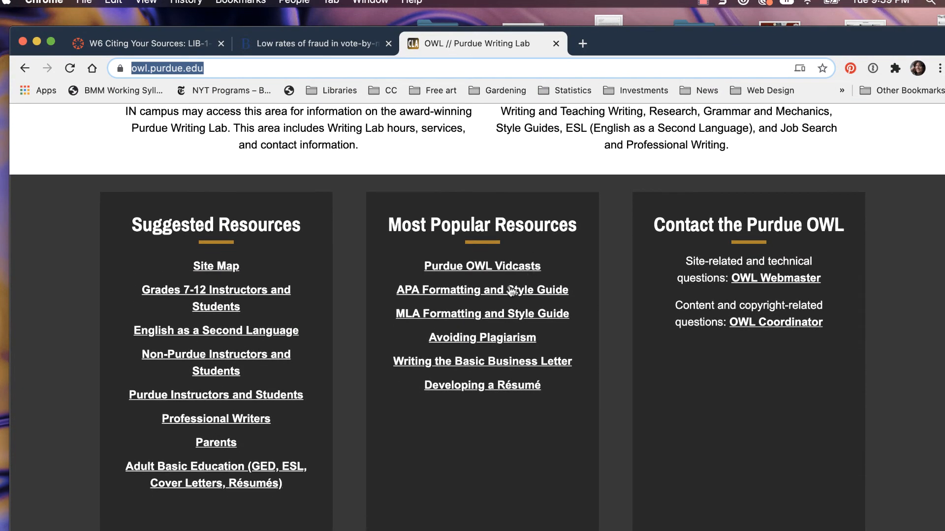
left_click(487, 294)
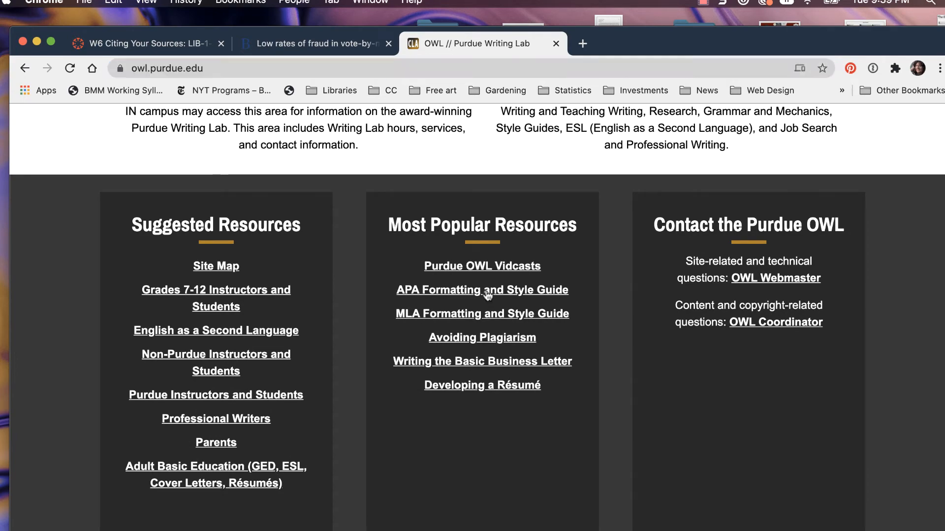
scroll(487, 295, "down", 10)
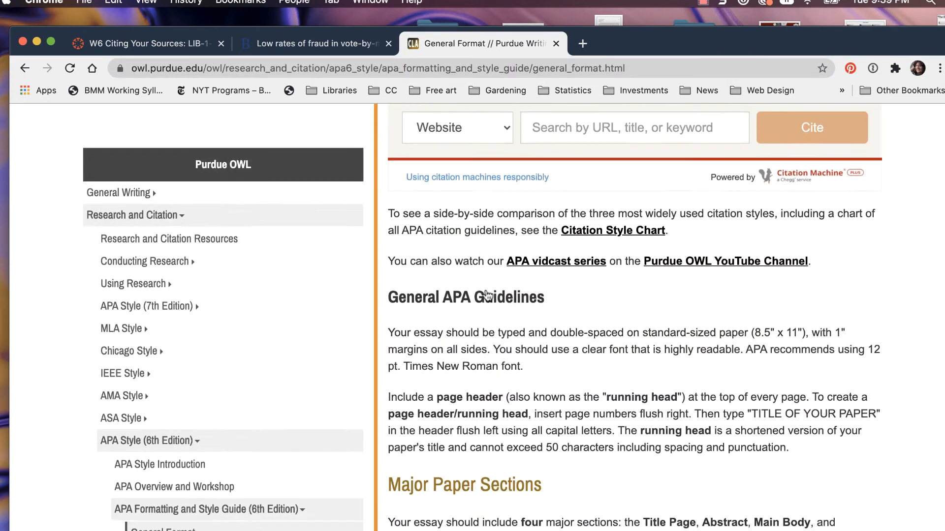
scroll(487, 296, "down", 5)
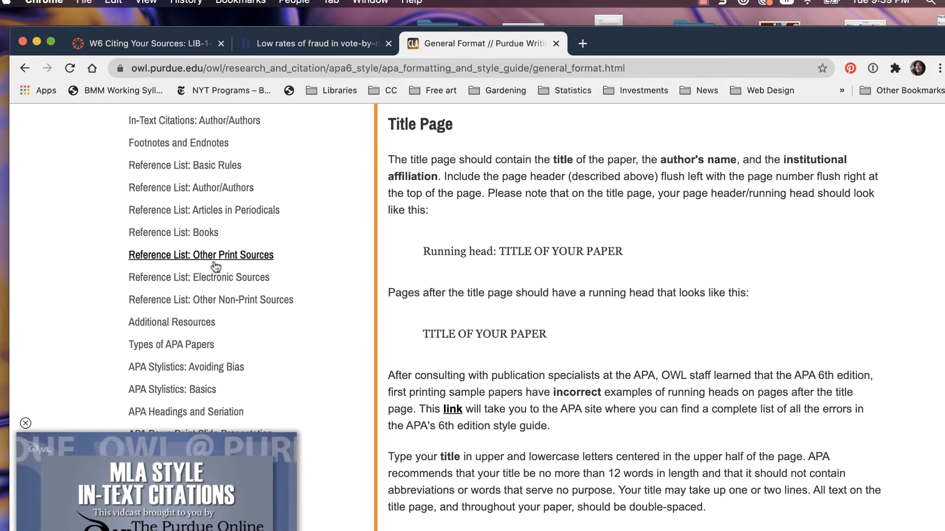
left_click(203, 278)
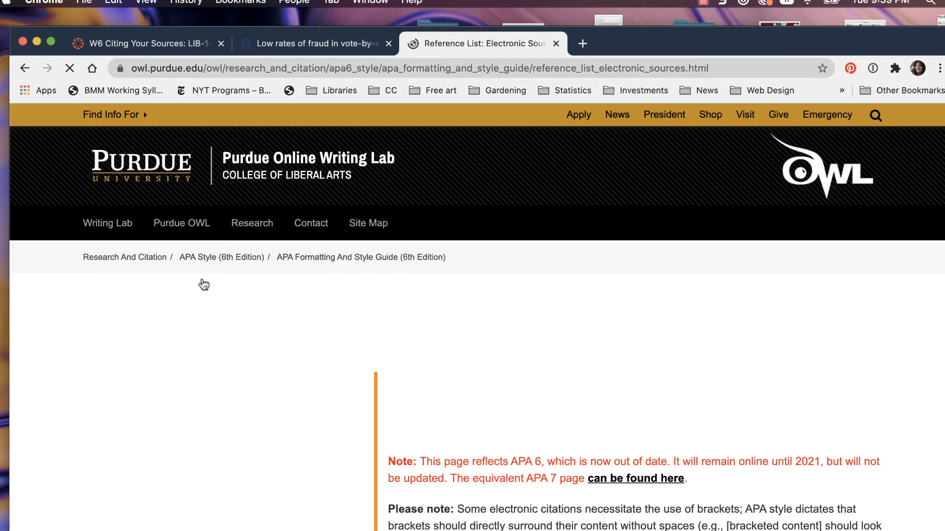
- Copy the two-author APA webpage reference template, paste it below the Brookings link in Word, and return to the Purdue OWL page
scroll(546, 366, "down", 12)
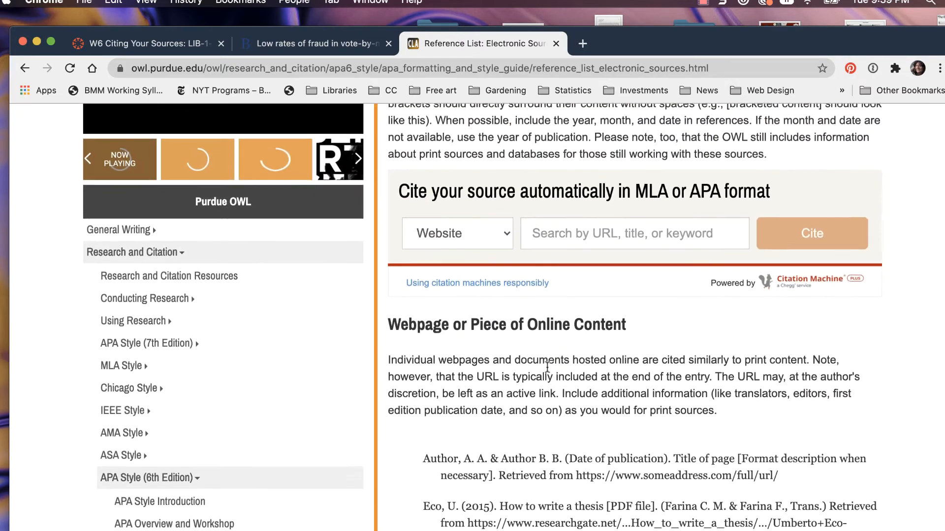
scroll(546, 366, "up", 2)
scroll(547, 366, "down", 1)
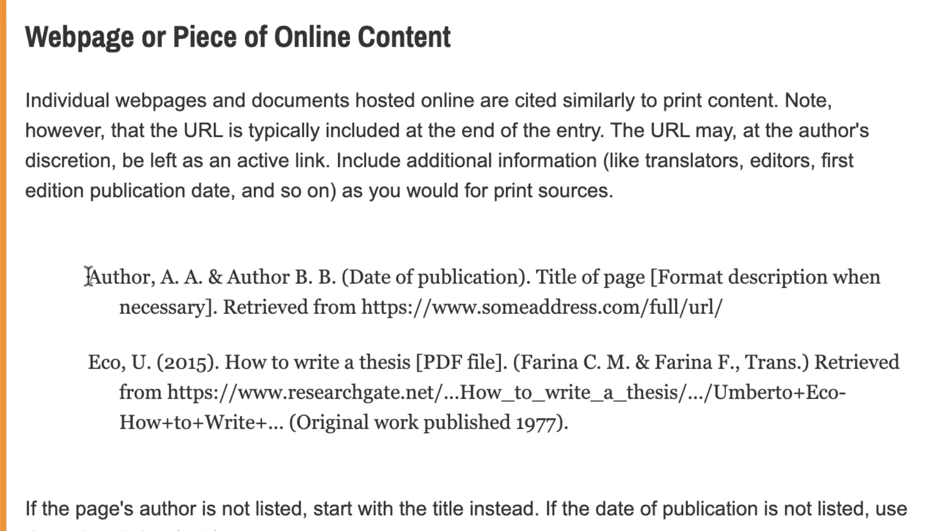
left_click_drag(87, 277, 772, 314)
key("super+c")
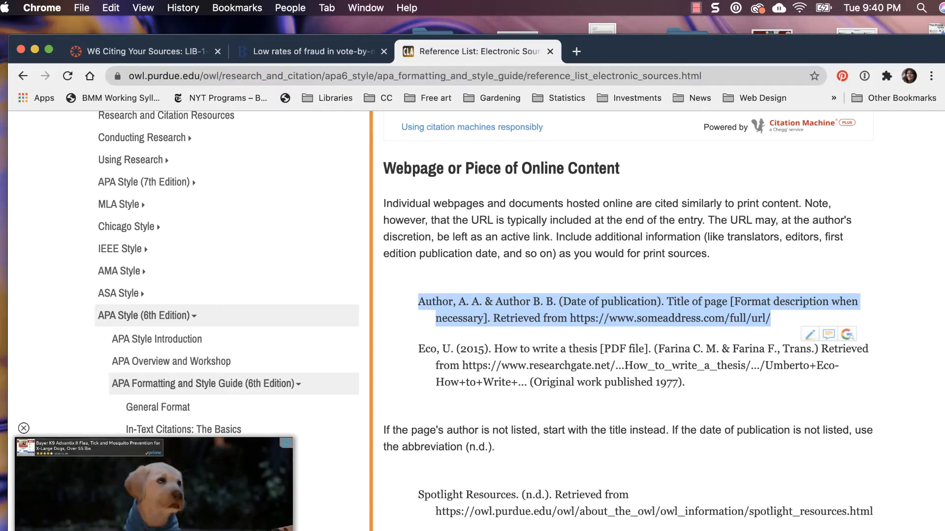
key("super+Tab")
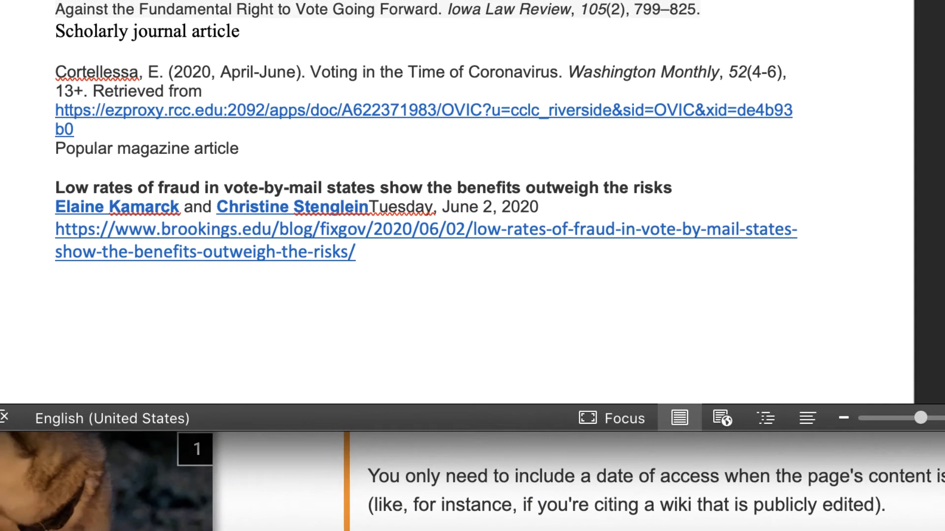
key("super+v")
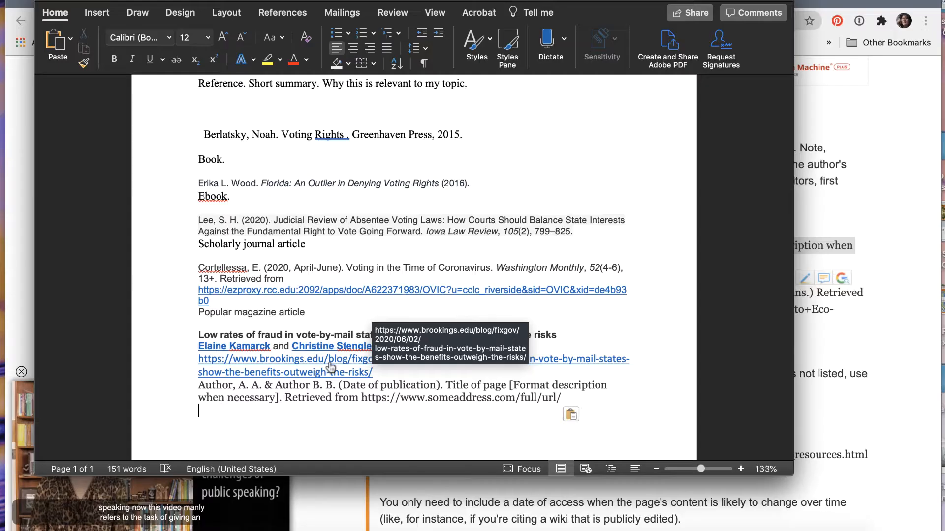
key("super+Tab")
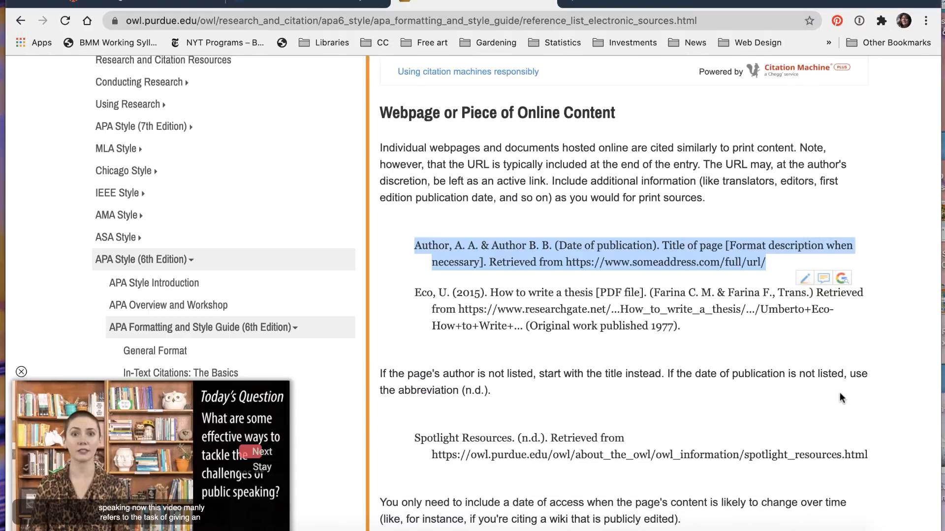
- Copy the Brookings article's web address from the Word document, enter it in Purdue OWL's automatic website citation search and submit it
scroll(689, 285, "up", 5)
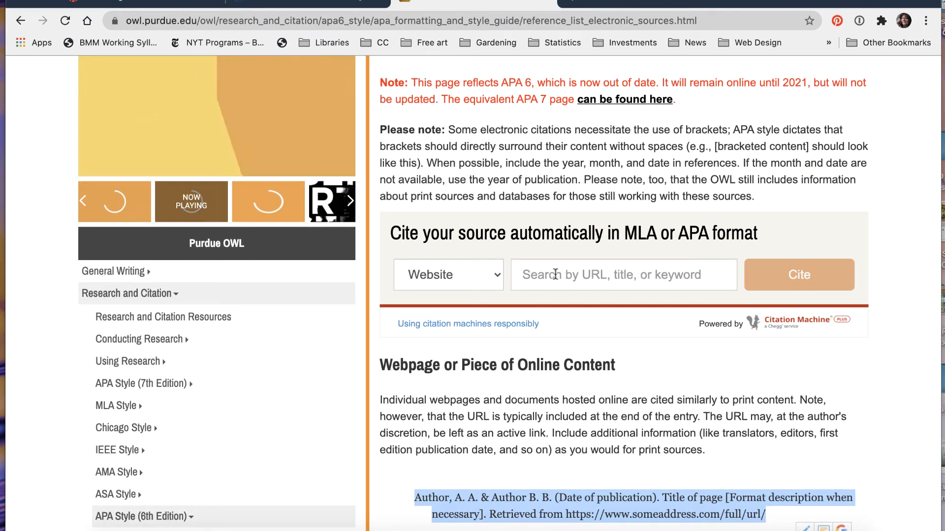
left_click(569, 274)
type("https://www.someaddress.com/full/url/")
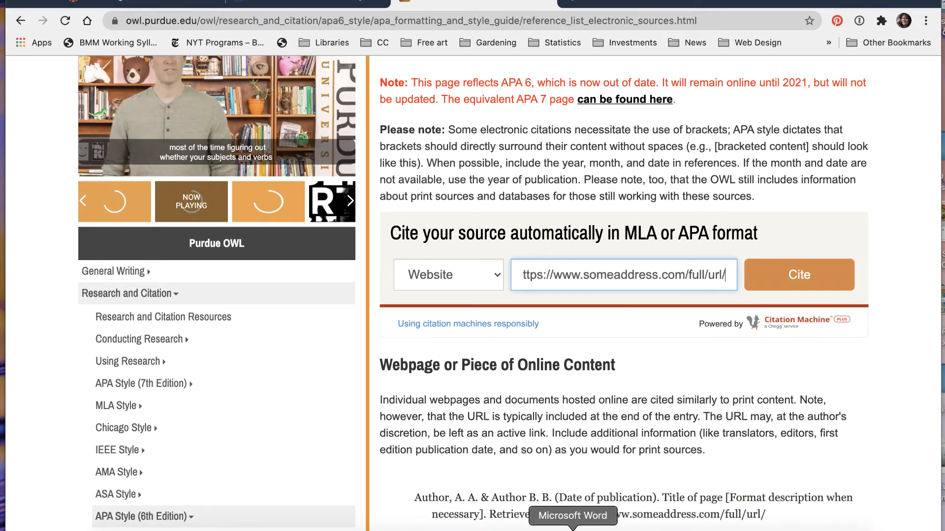
left_click(572, 529)
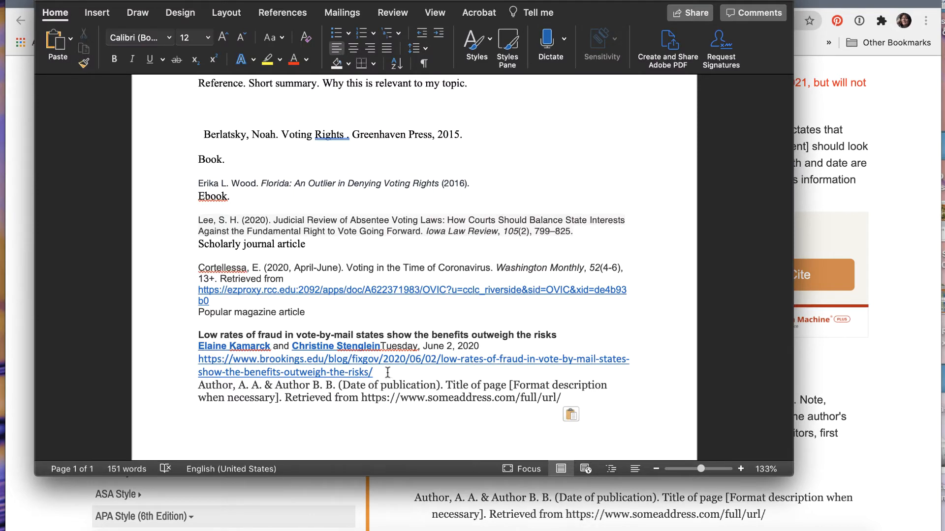
left_click_drag(388, 373, 179, 360)
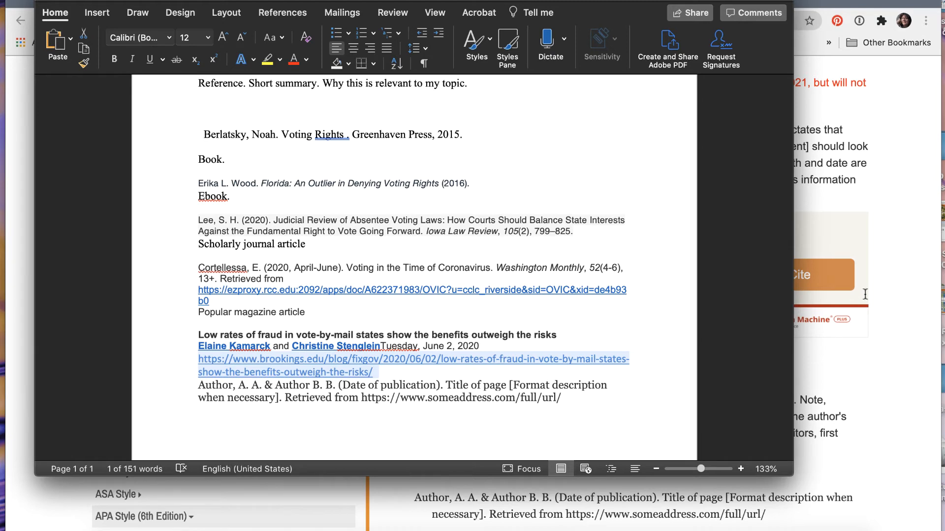
left_click(832, 237)
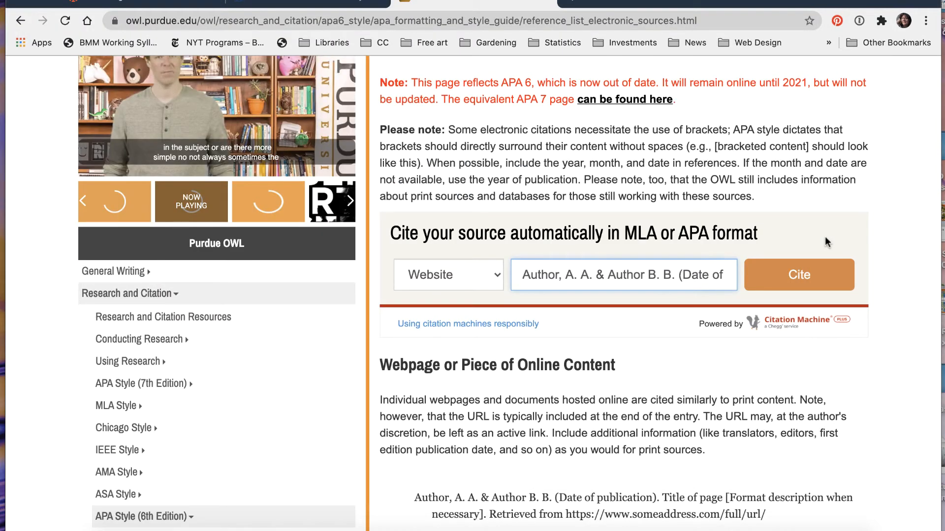
triple_click(676, 274)
key("super+v")
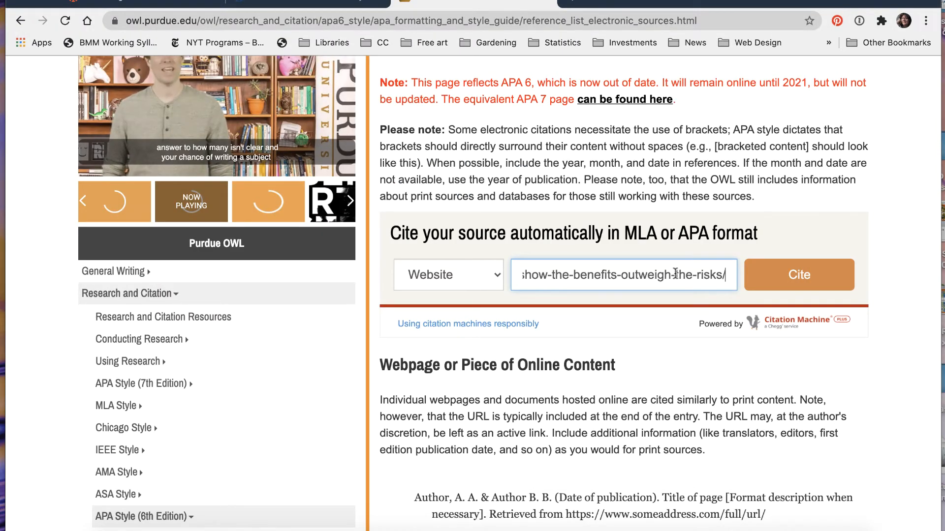
left_click(798, 278)
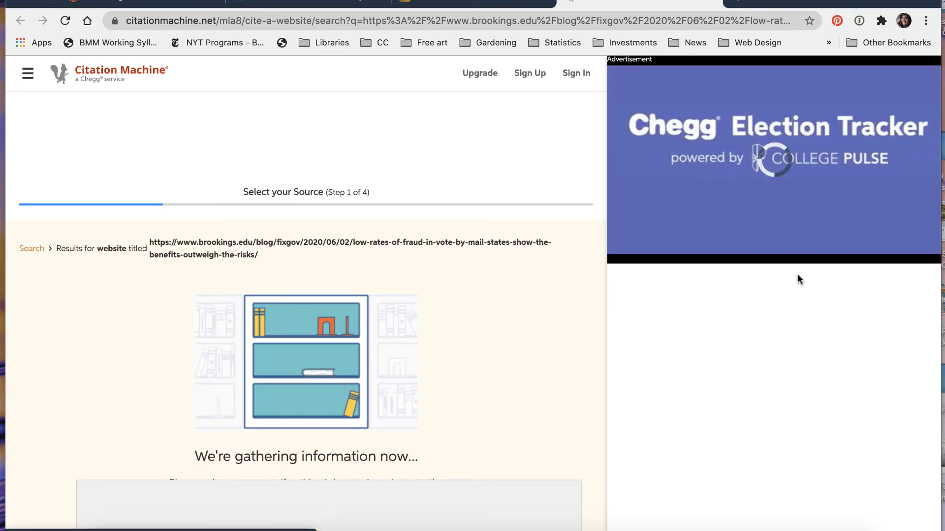
- Choose the Brookings article on vote-by-mail fraud rates as the source to cite and continue past the review of its found information
scroll(570, 350, "down", 2)
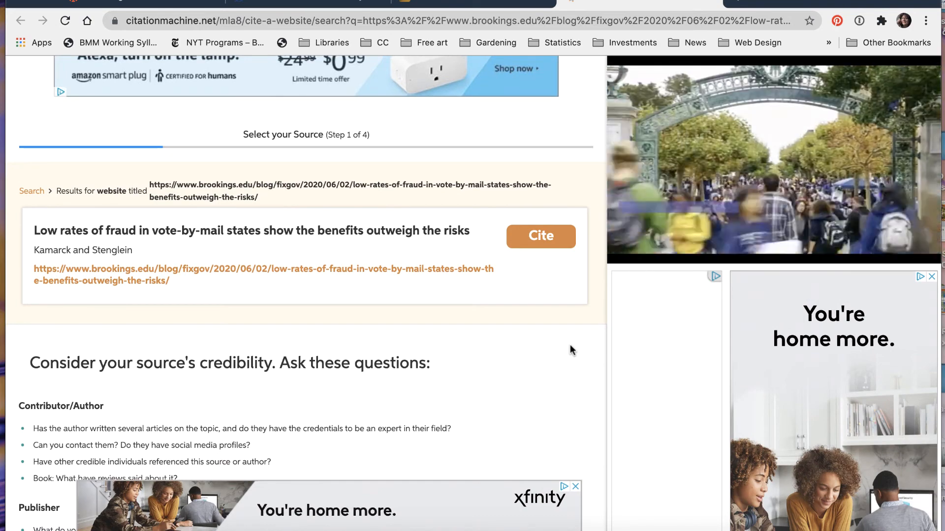
scroll(570, 350, "down", 1)
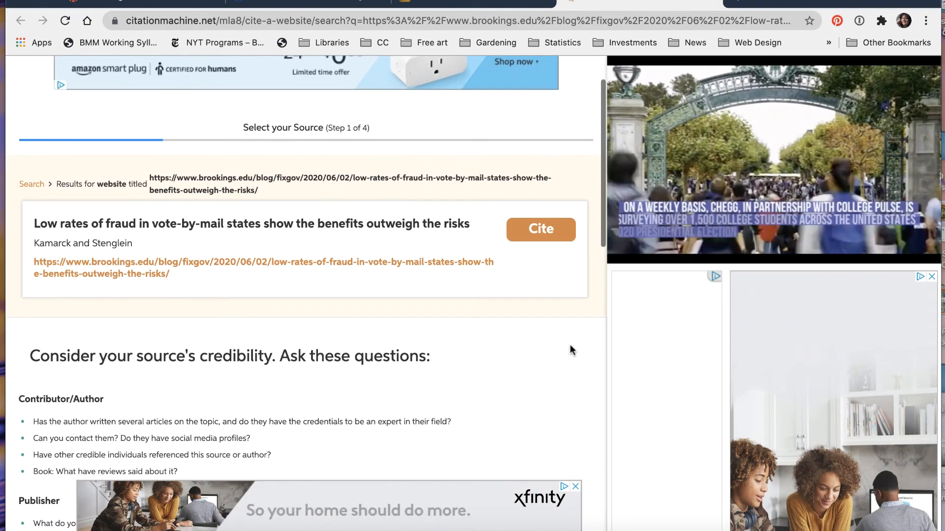
left_click(543, 238)
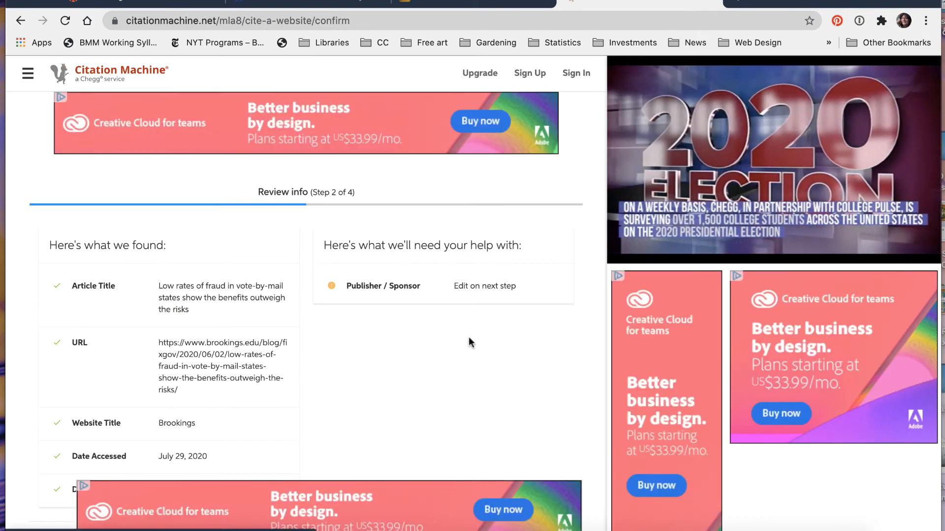
scroll(468, 337, "down", 5)
scroll(470, 341, "down", 3)
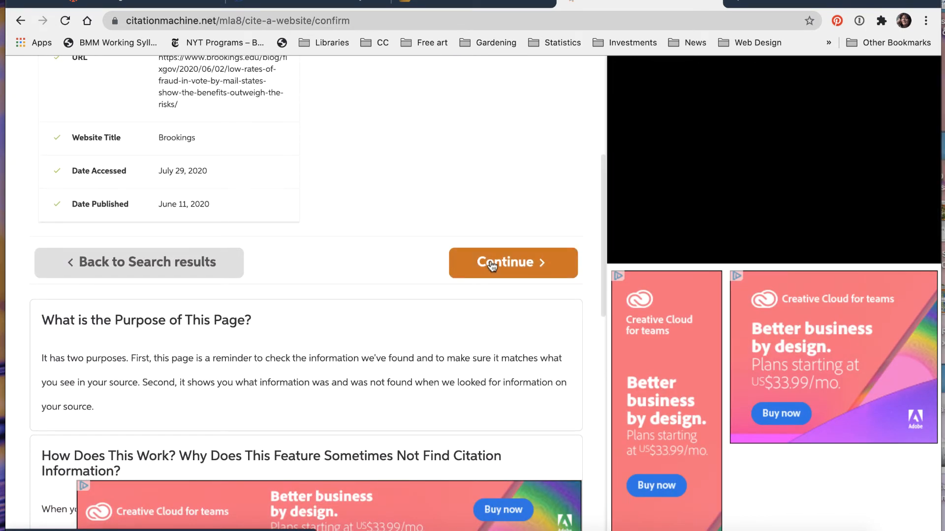
left_click(492, 264)
- Check the prefilled citation details and complete the citation, choosing the free sponsored message and answering the age survey with N/A
scroll(490, 262, "down", 5)
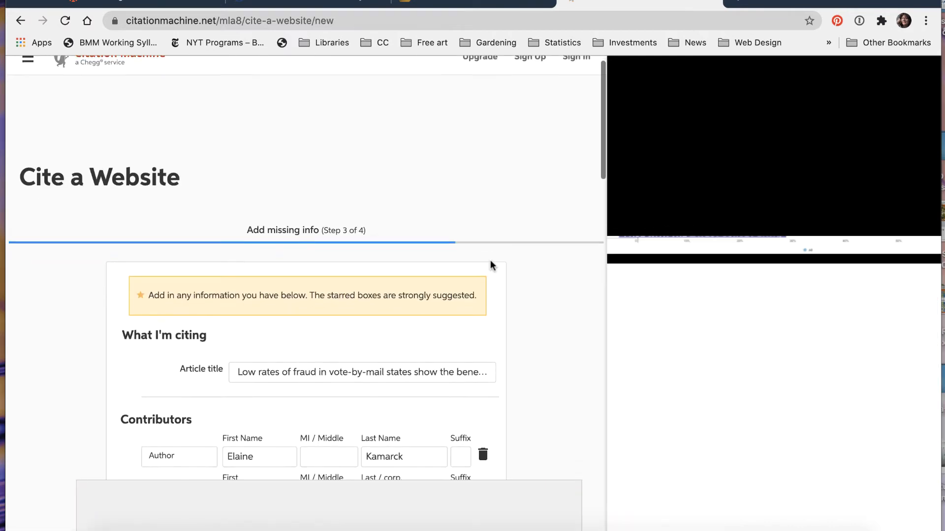
scroll(490, 261, "down", 3)
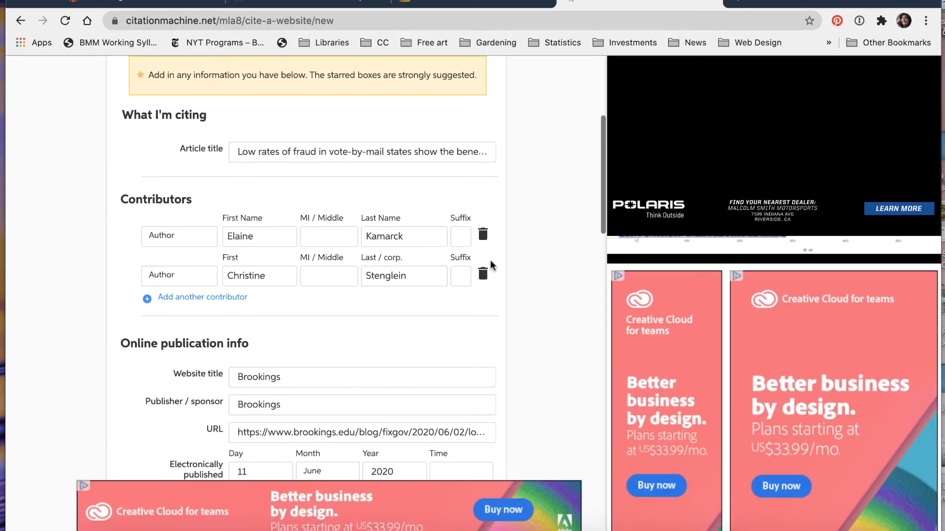
scroll(490, 265, "down", 1)
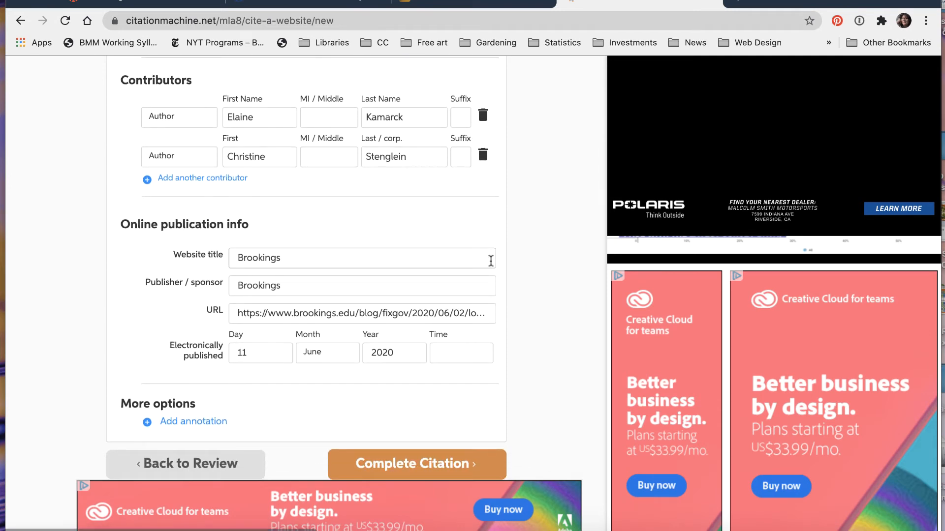
scroll(491, 261, "down", 2)
scroll(491, 261, "up", 1)
scroll(491, 261, "up", 5)
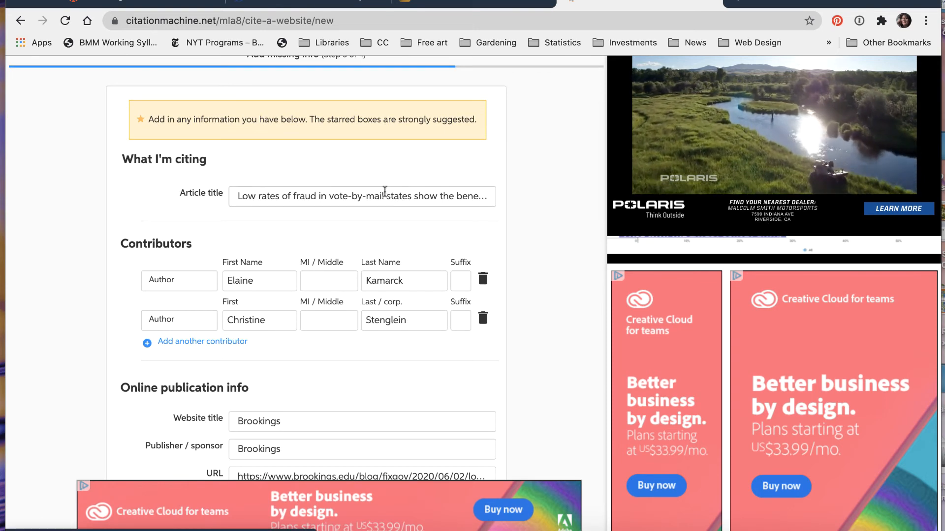
scroll(376, 289, "down", 7)
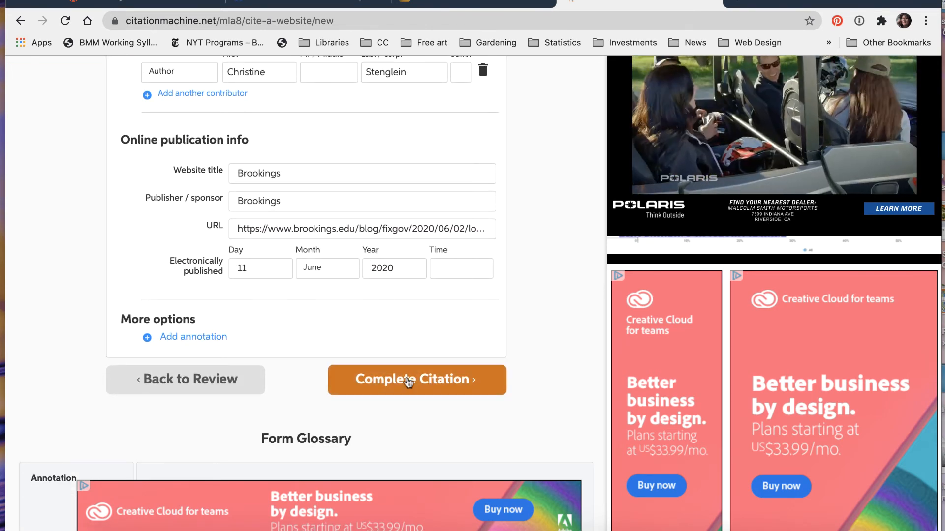
left_click(407, 387)
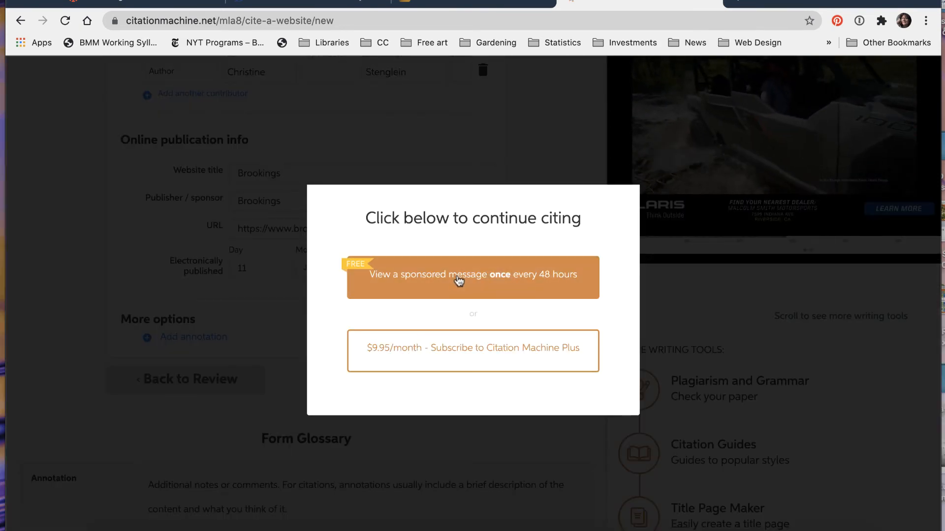
left_click(459, 281)
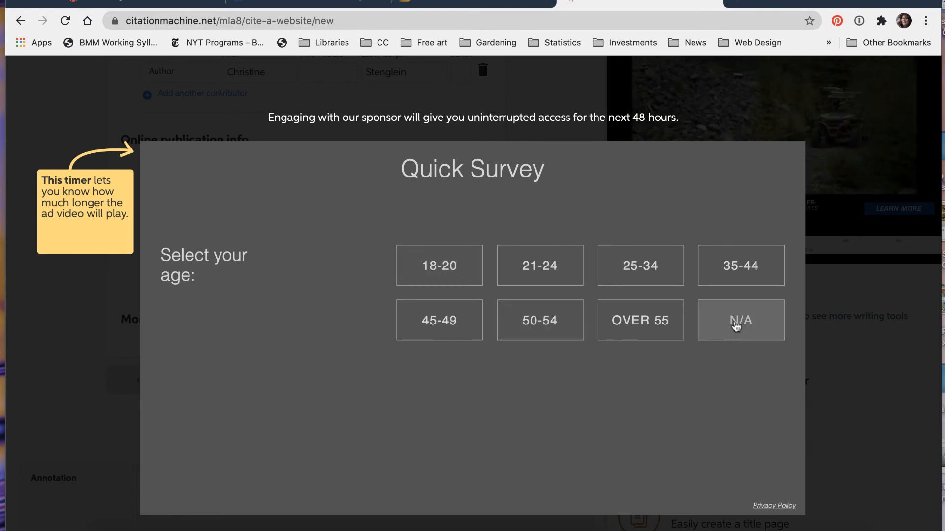
left_click(737, 323)
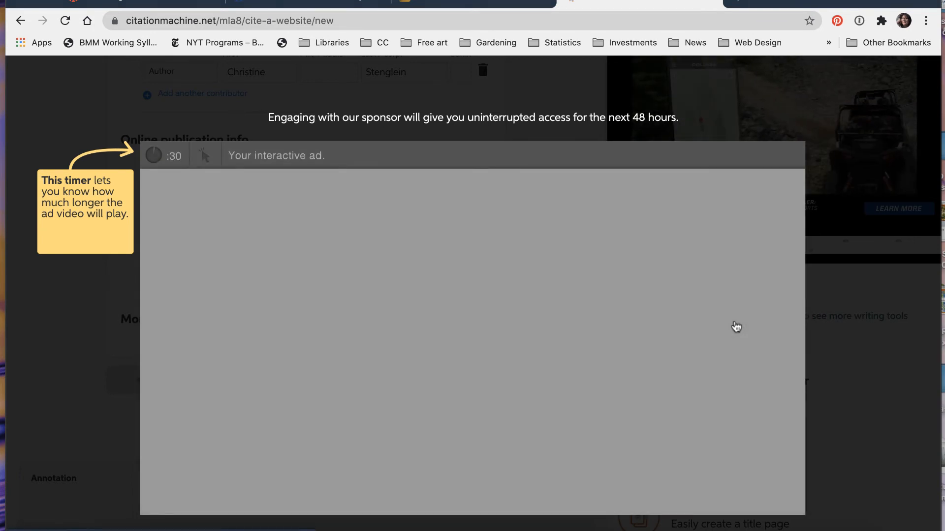
- Change the citation list's style to APA7
left_click(150, 250)
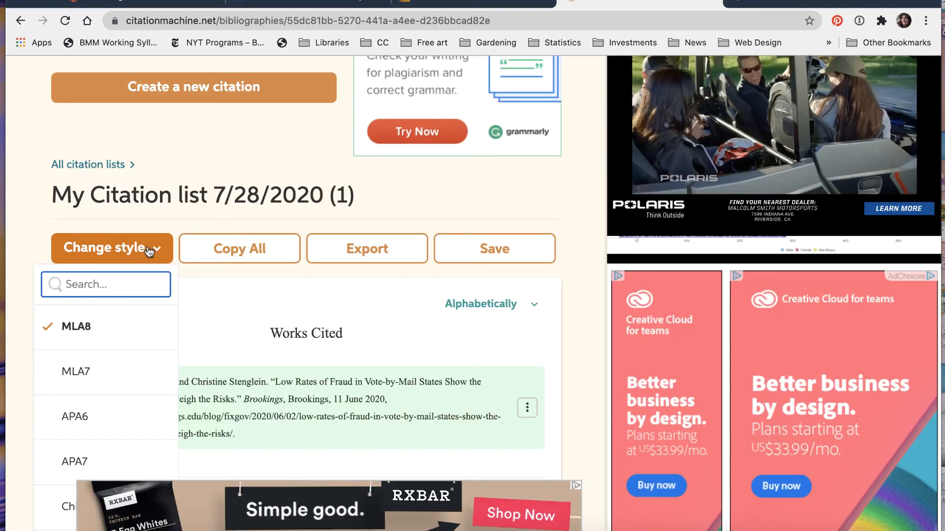
left_click(84, 463)
scroll(84, 467, "down", 2)
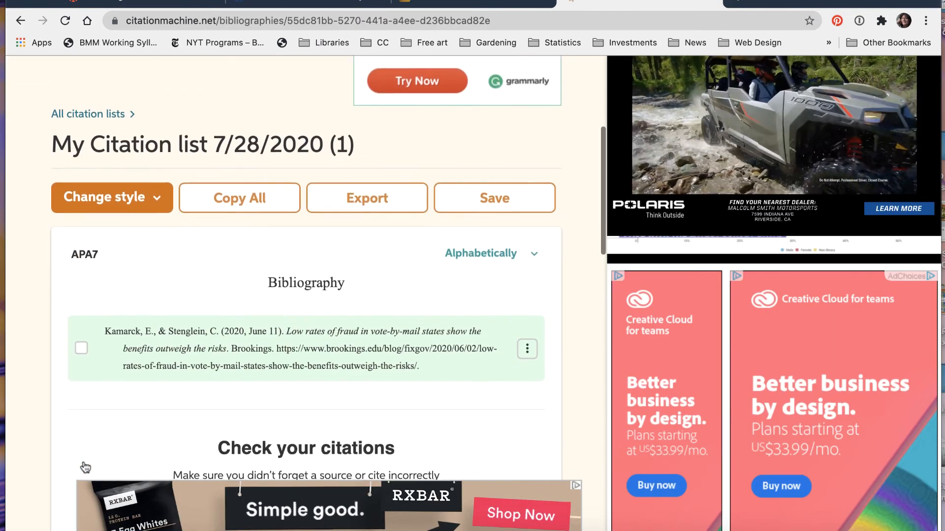
- Copy the Brookings article's bibliography citation and paste it below the APA template in the Word document
left_click(81, 346)
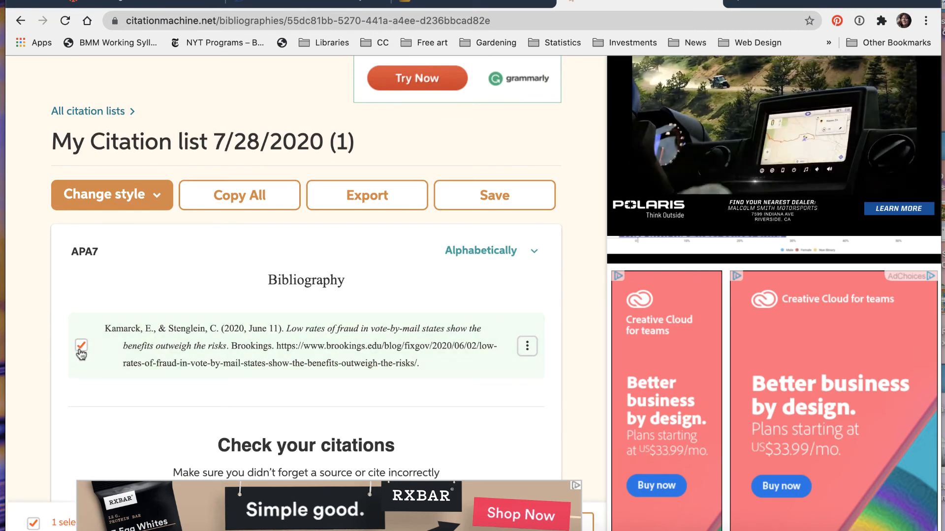
left_click(81, 346)
scroll(197, 295, "down", 1)
mouse_move(468, 323)
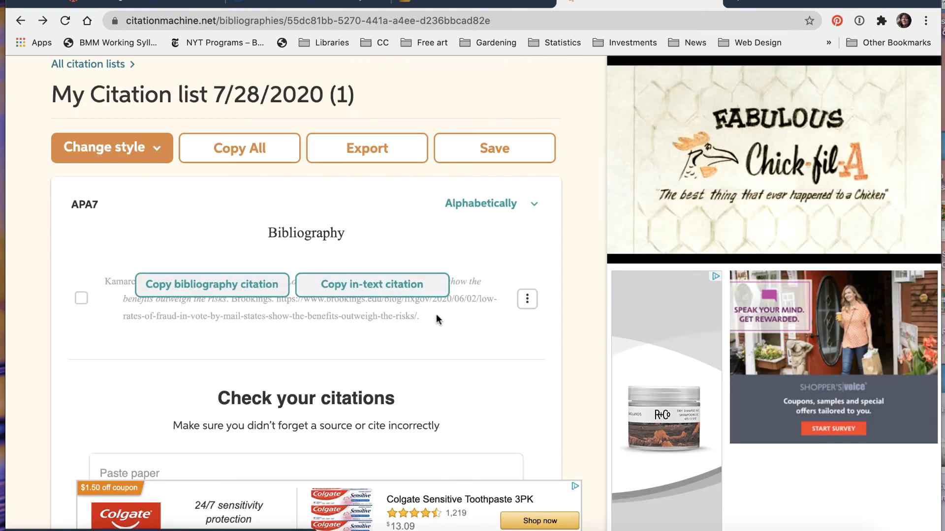
left_click(267, 290)
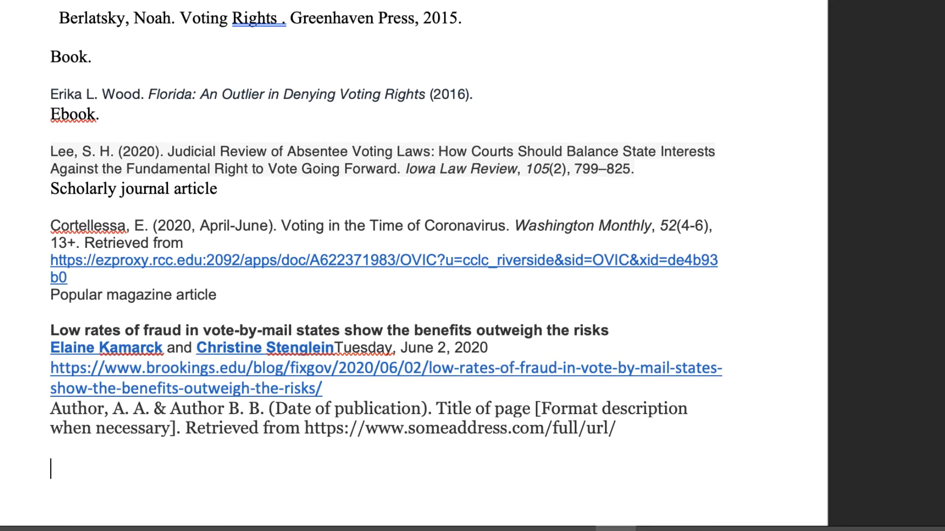
key("super+v")
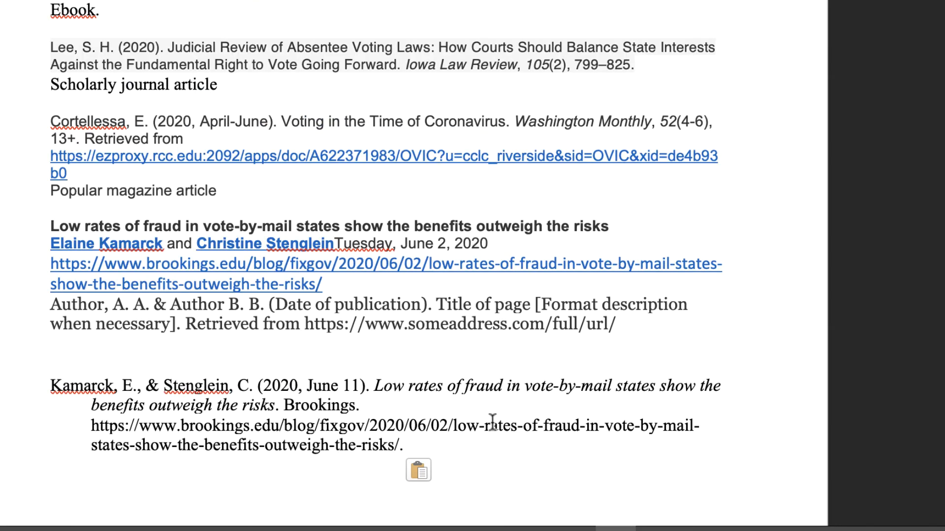
- Add the annotation "Webpage." below the new Brookings citation and delete the draft title, authors, link and APA template above it
left_click(427, 445)
key("Return")
key("Return")
type("We")
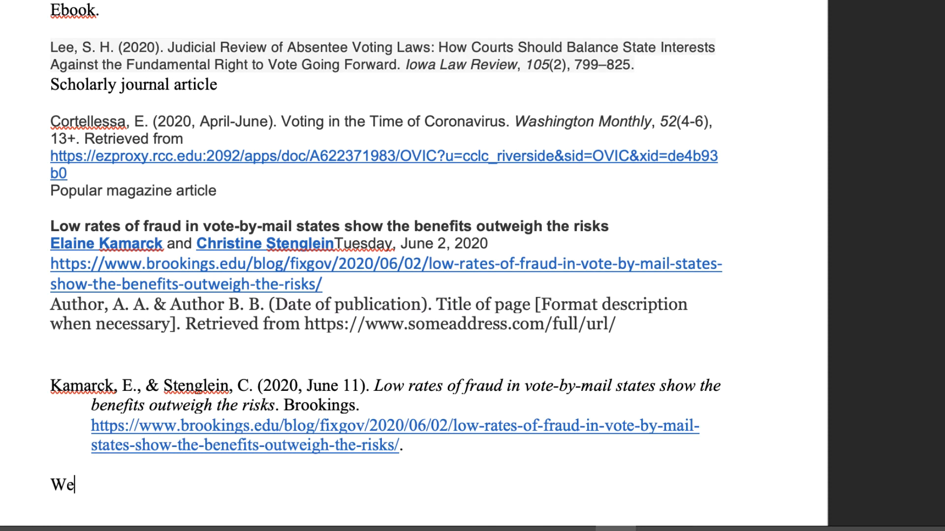
type("bpage.")
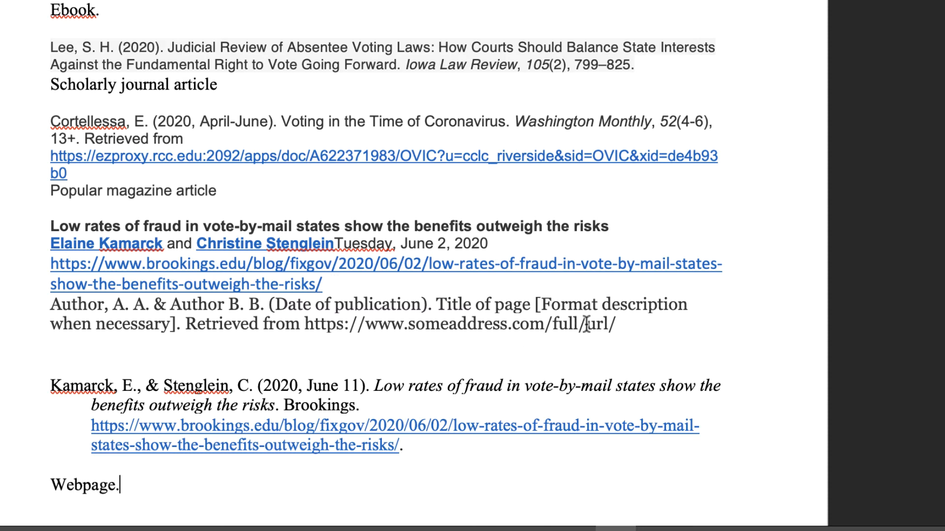
left_click_drag(628, 327, 30, 228)
key("BackSpace")
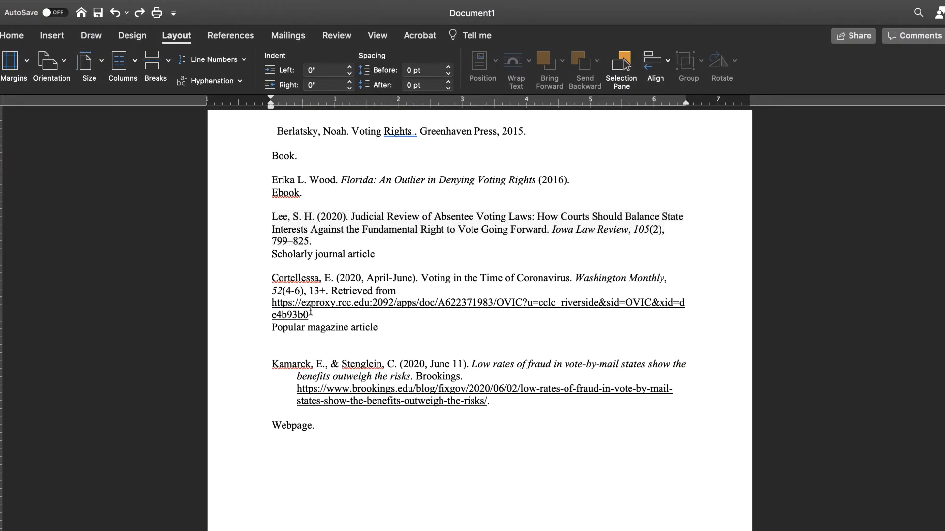
- Select the whole document and check the page margin presets, leaving the margins as they are
scroll(442, 334, "up", 1)
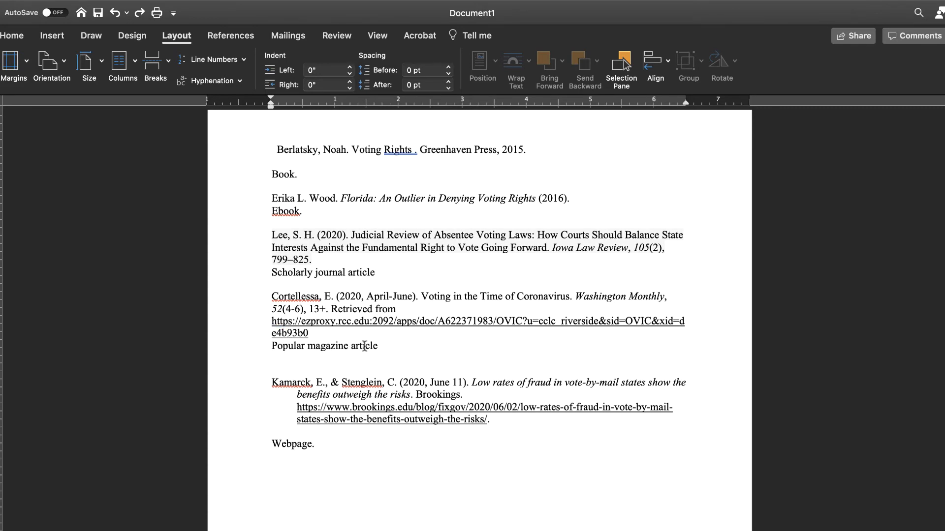
scroll(365, 347, "up", 2)
scroll(365, 347, "up", 6)
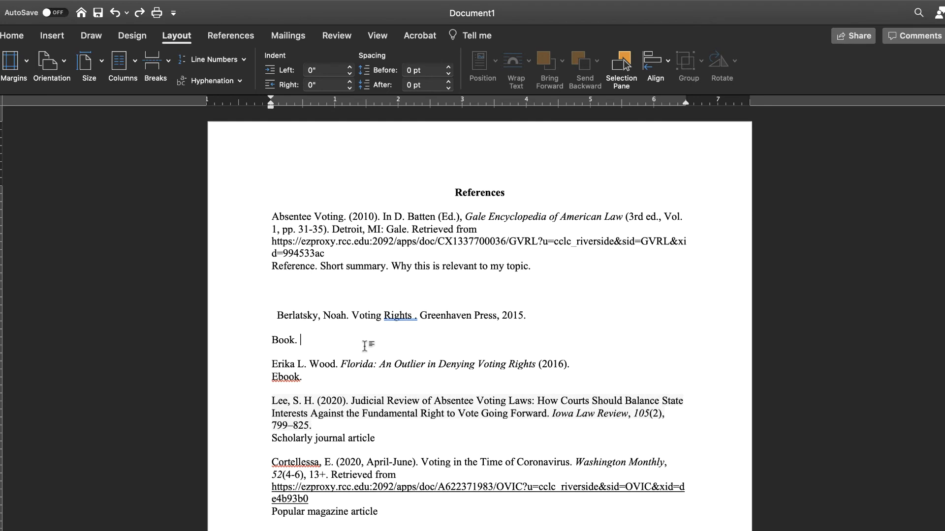
scroll(365, 347, "down", 12)
scroll(364, 347, "up", 10)
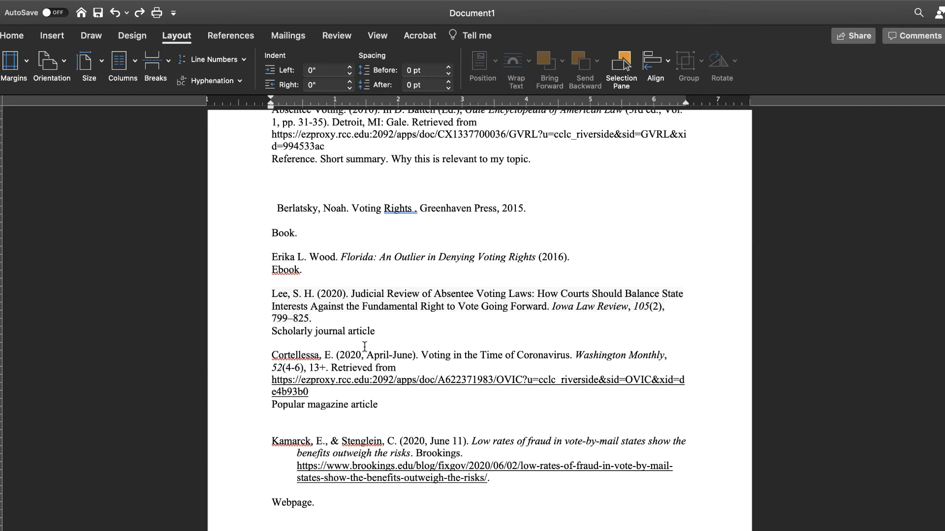
scroll(365, 347, "up", 3)
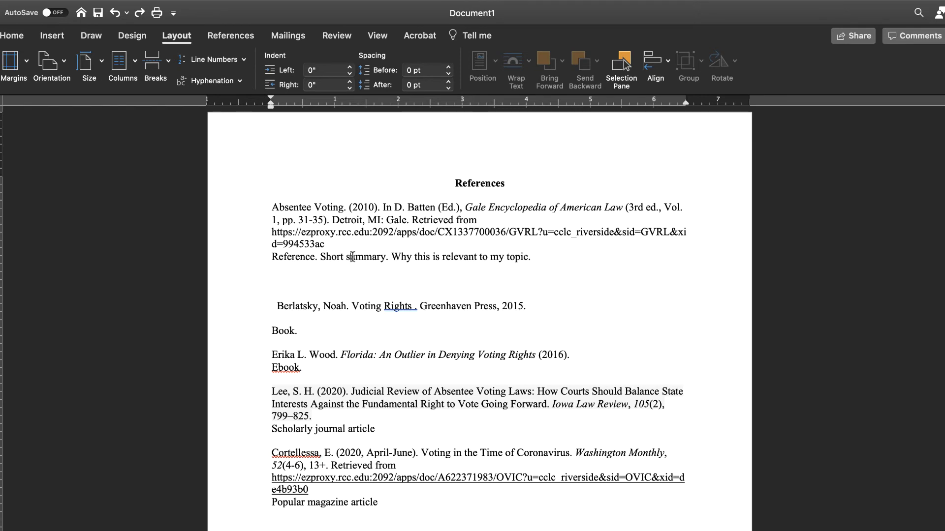
key("super+a")
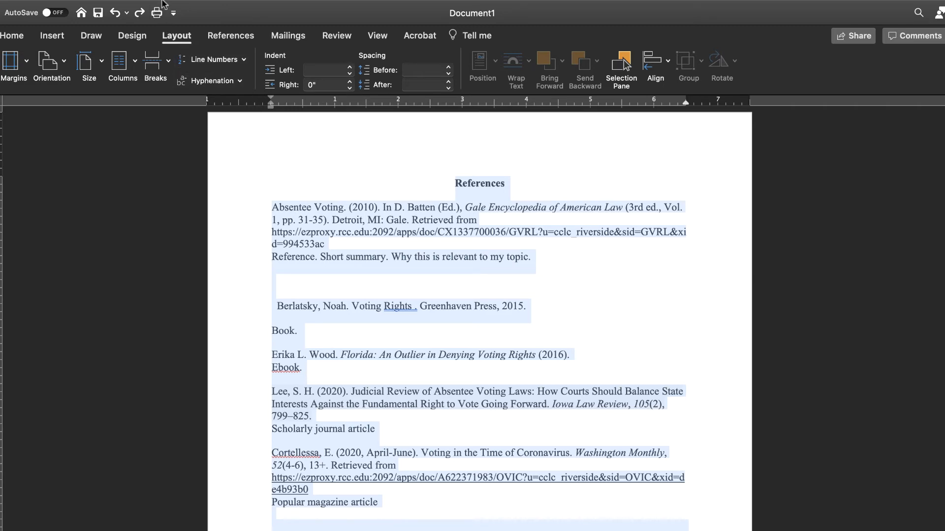
left_click(202, 5)
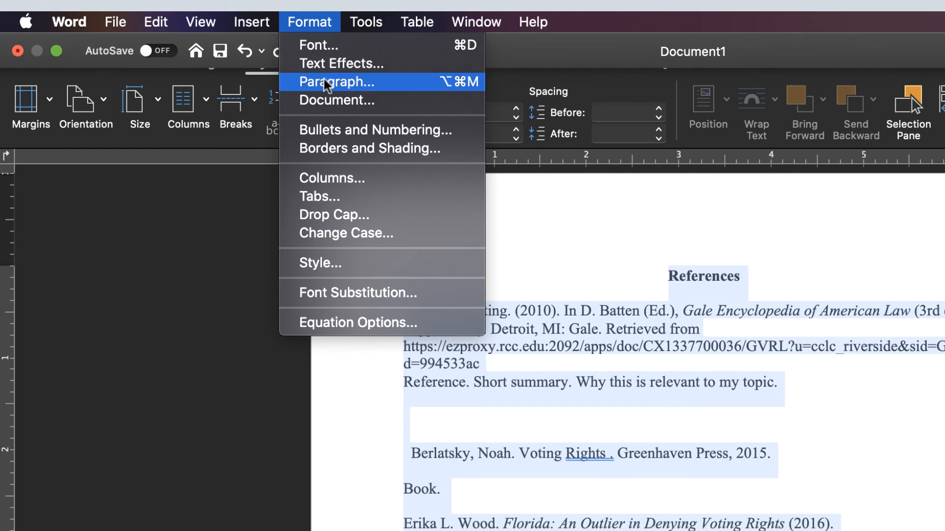
left_click(324, 82)
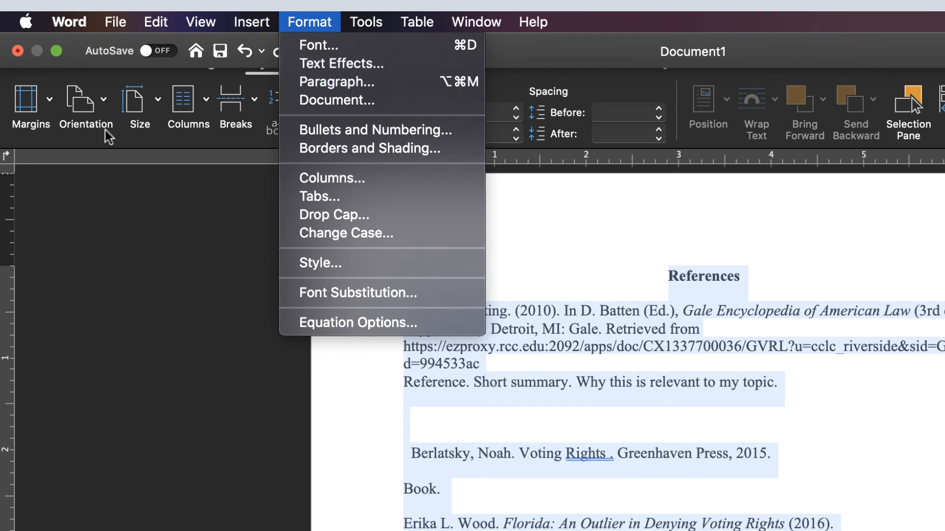
left_click(47, 103)
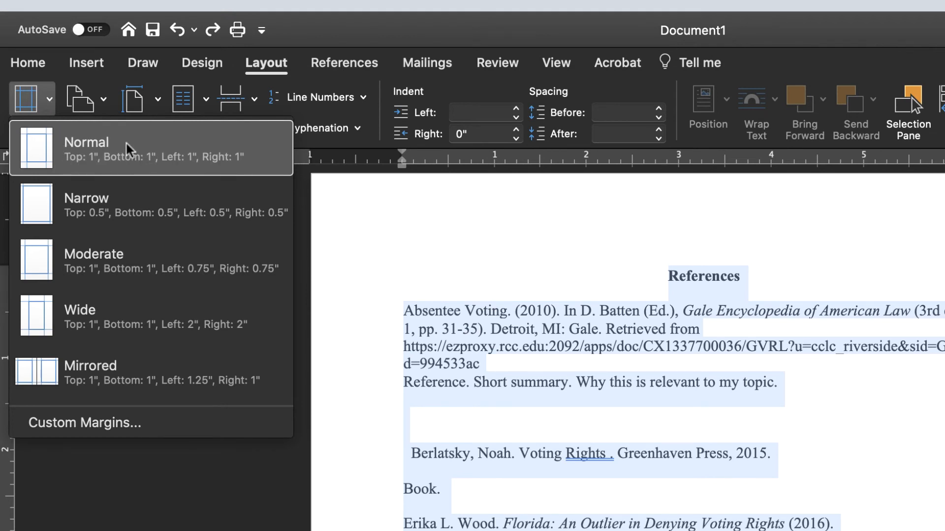
left_click(329, 247)
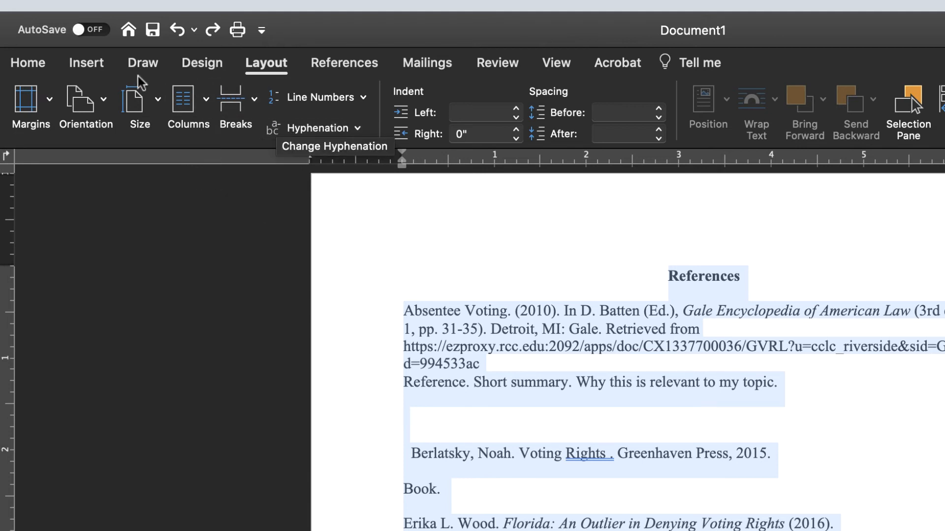
- Check the font and font size set for the selected document text
left_click(34, 58)
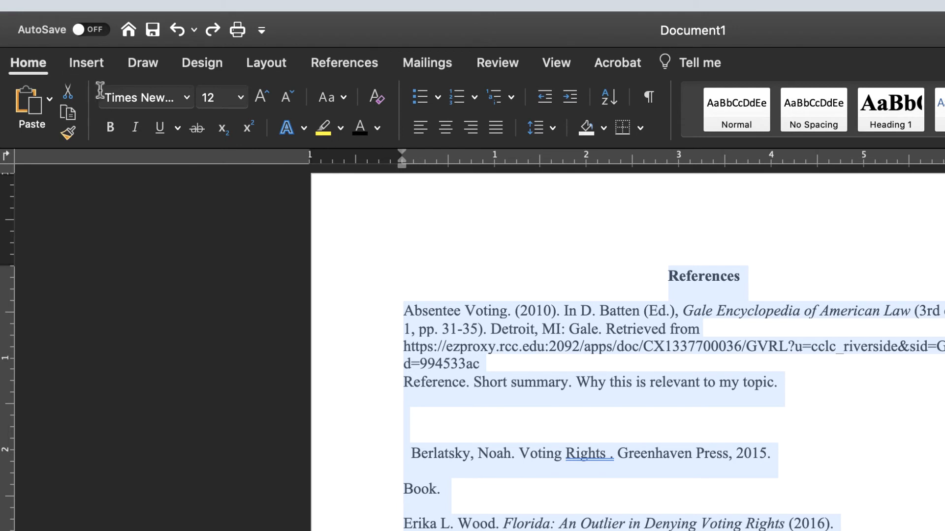
left_click(186, 99)
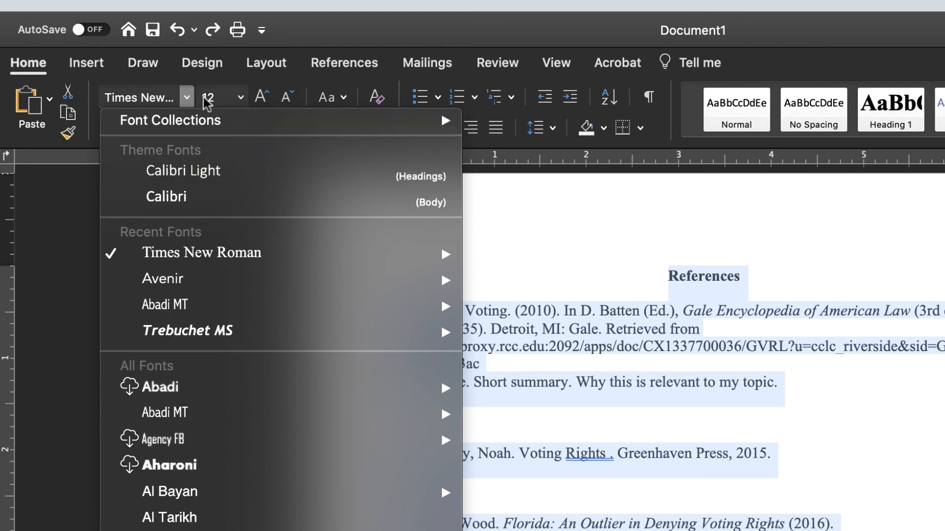
left_click(238, 99)
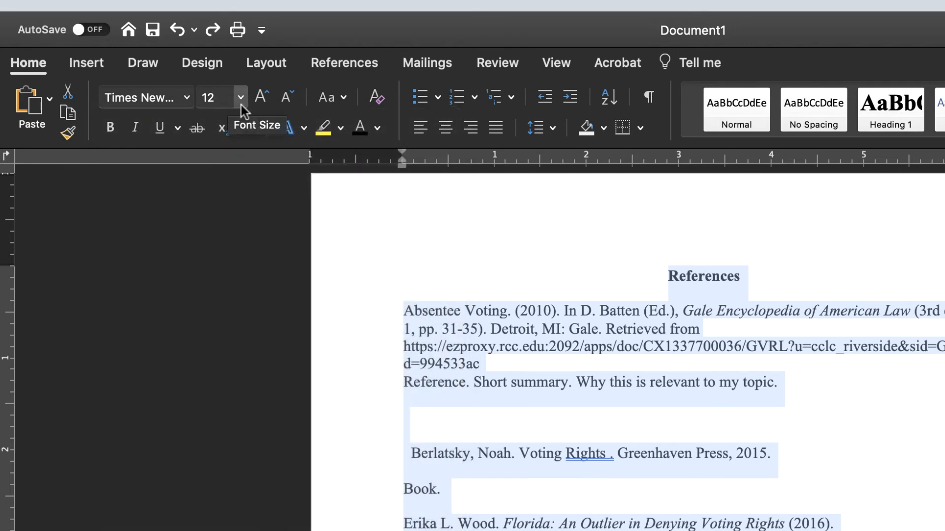
- In the paragraph settings for the whole document, set the left indentation to 0 and the special indent to Hanging by 0.5"
mouse_move(210, 15)
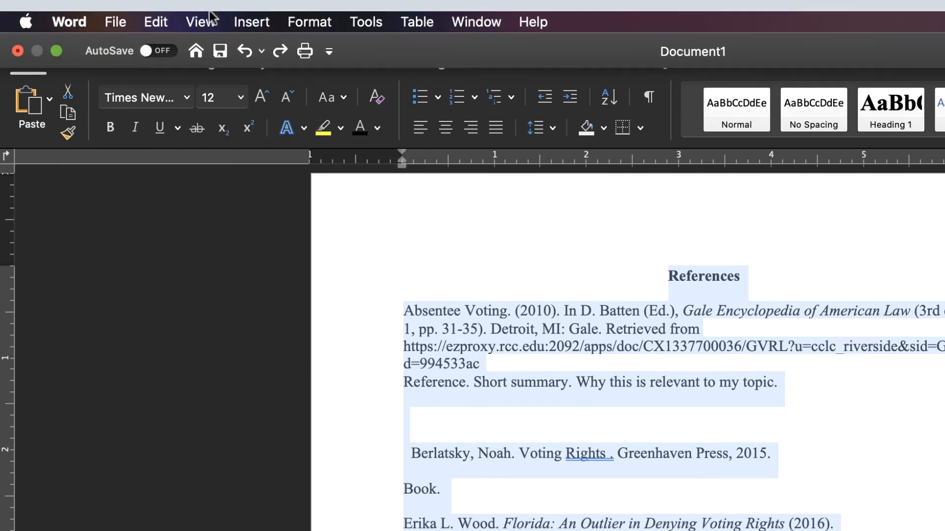
left_click(303, 21)
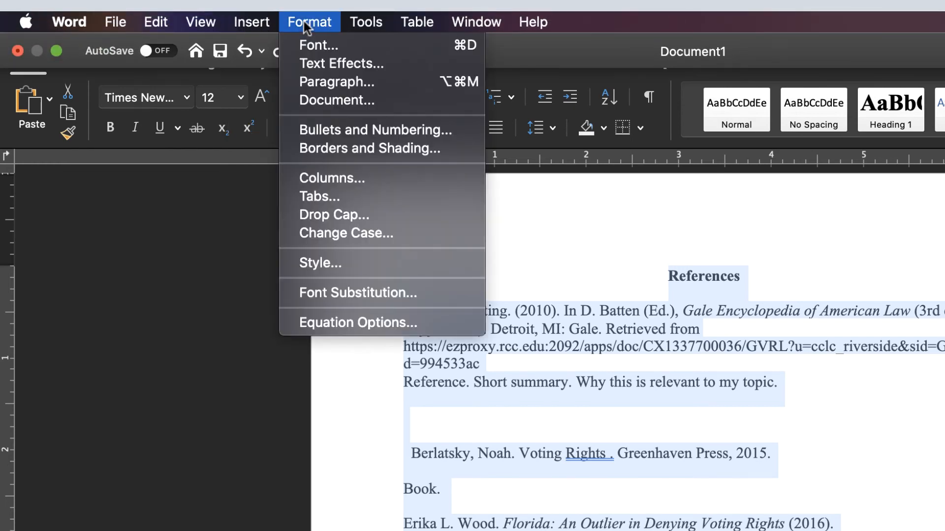
left_click(324, 82)
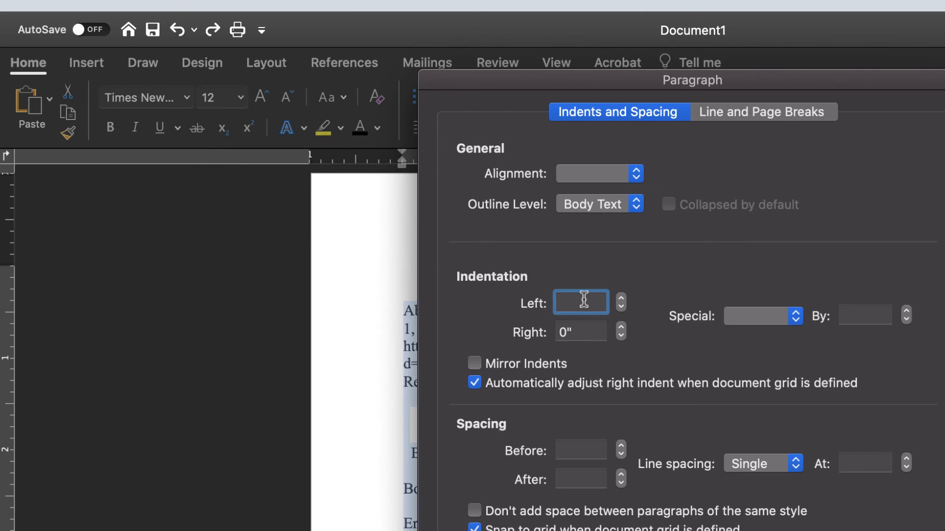
type("0")
left_click(747, 316)
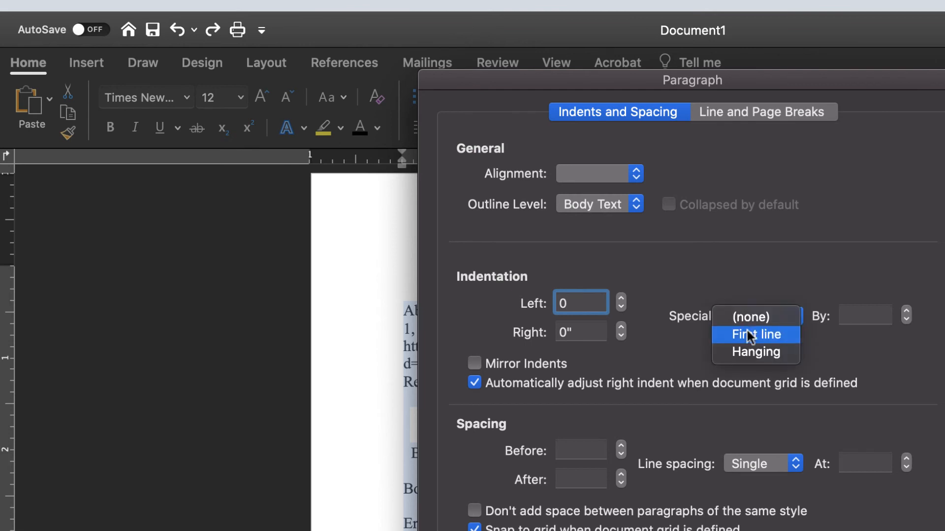
left_click(747, 351)
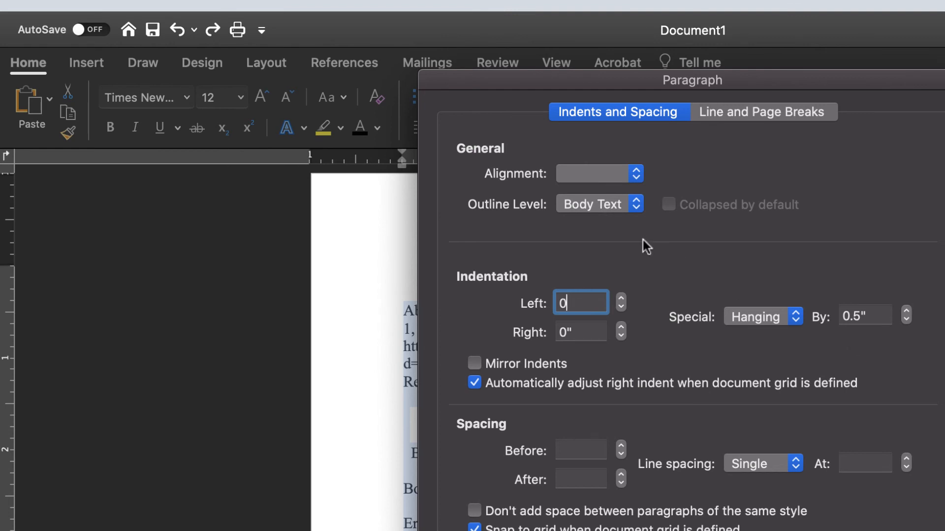
- Set the selected paragraphs' alignment to Left and line spacing to Double, and apply the paragraph settings
left_click(637, 174)
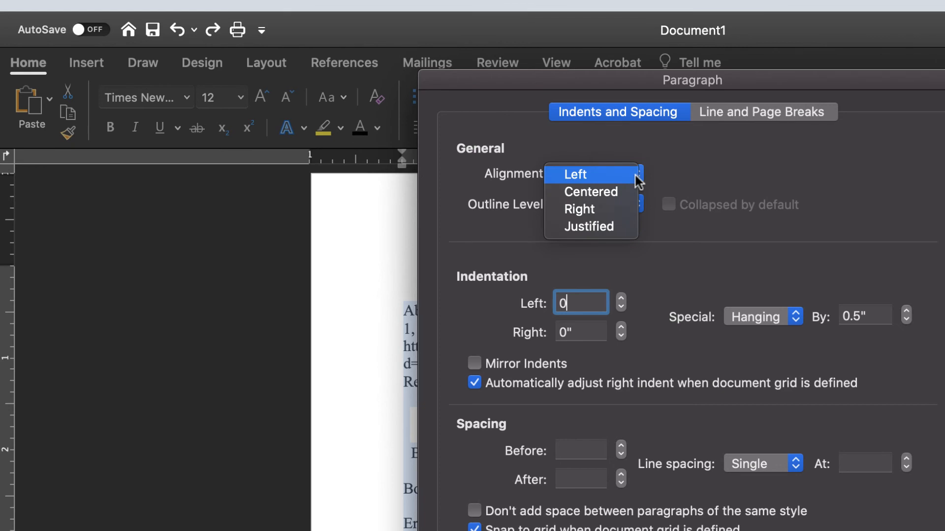
left_click(638, 181)
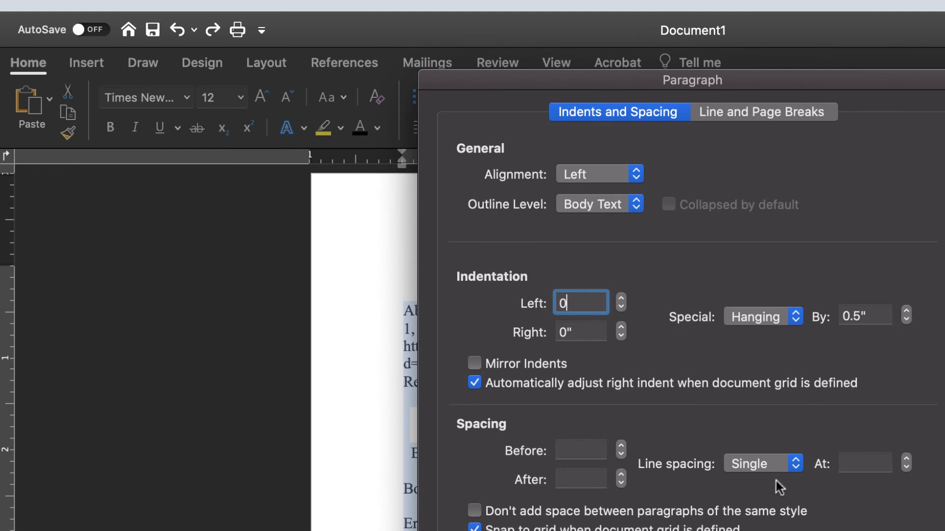
left_click(778, 462)
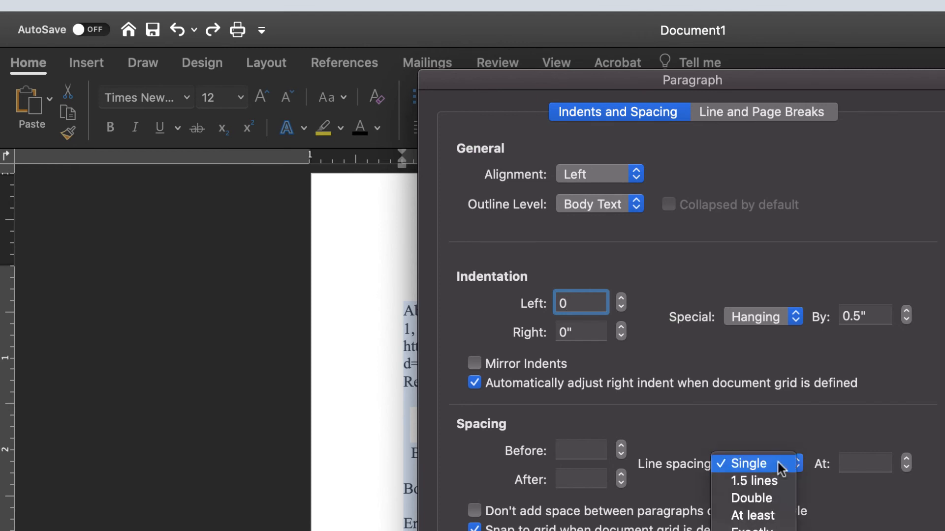
left_click(772, 501)
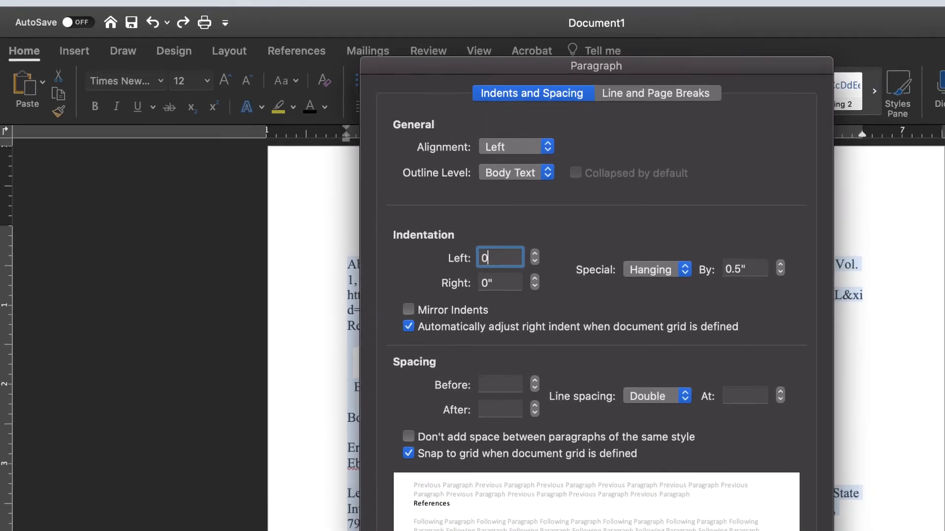
key("Return")
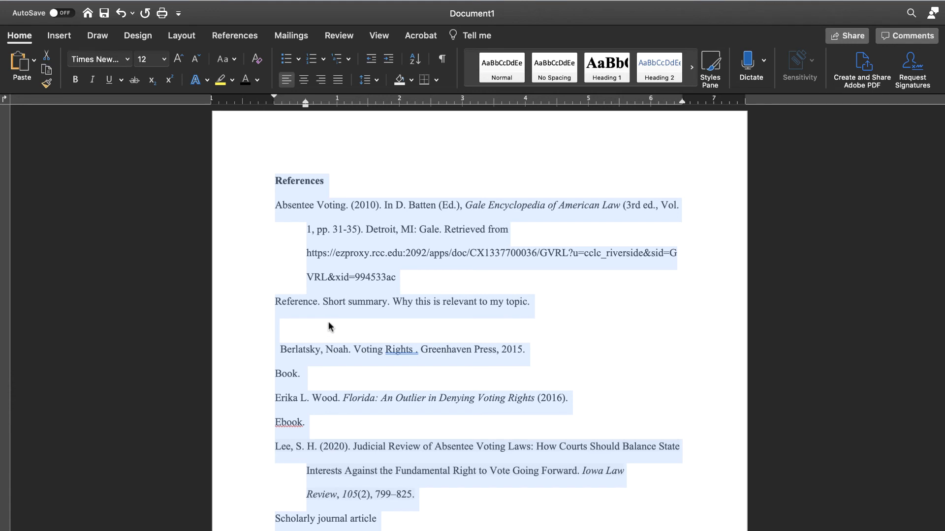
- Center the "References" heading
left_click(303, 180)
double_click(304, 180)
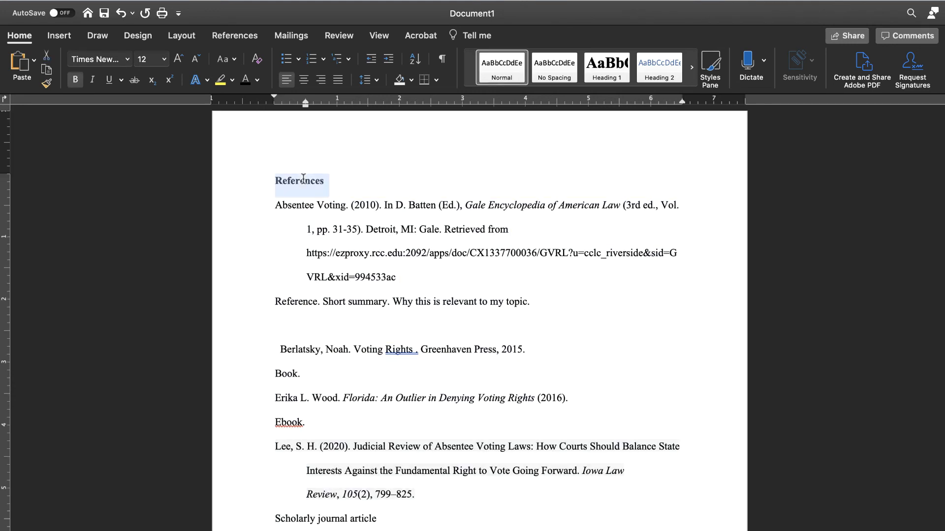
left_click(304, 81)
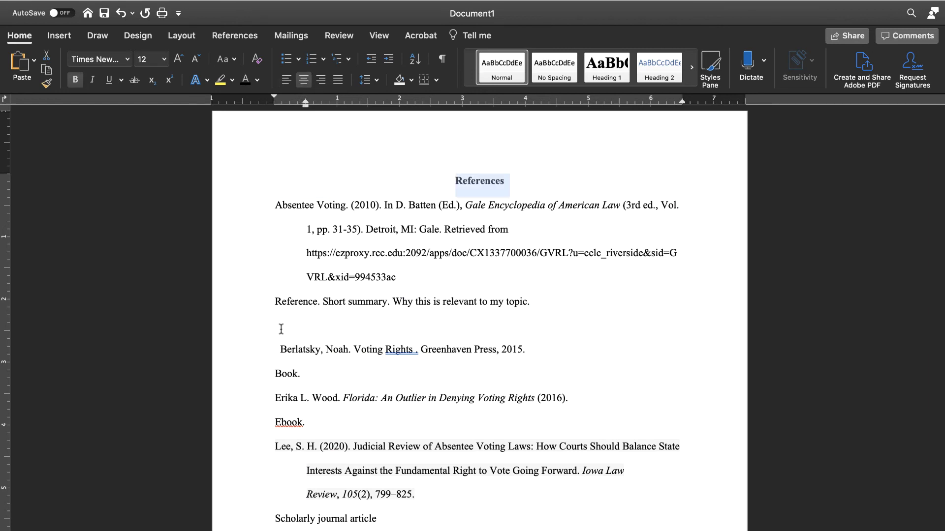
- Delete the extra spaces in front of the Voting Rights book citation
left_click(281, 349)
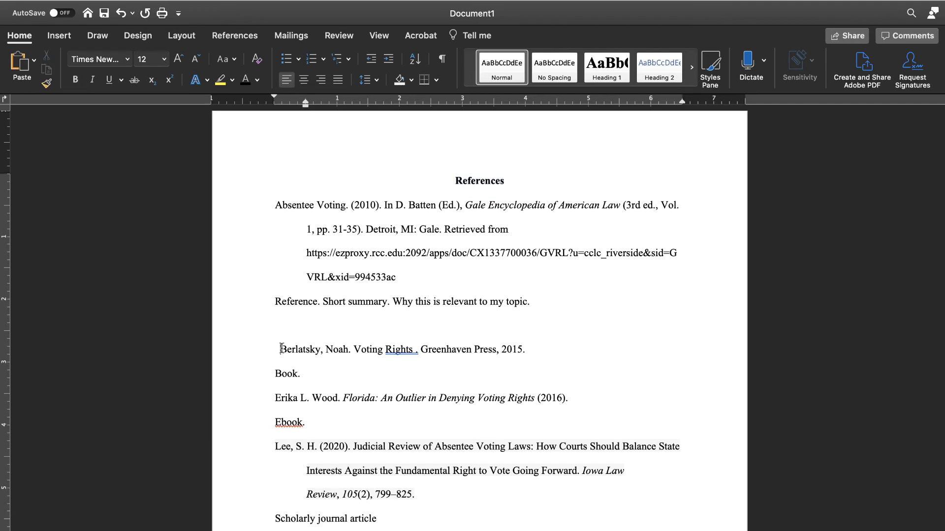
key("BackSpace")
key("BackSpace")
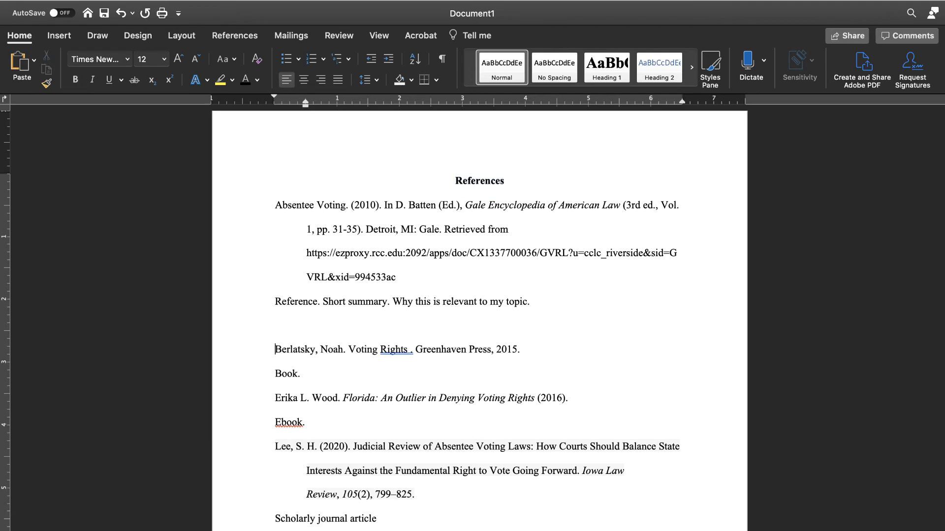
key("BackSpace")
- Indent the "Reference. Short summary...", "Book." and "Ebook." annotations to line up with the hanging indent
left_click(276, 302)
key("Tab")
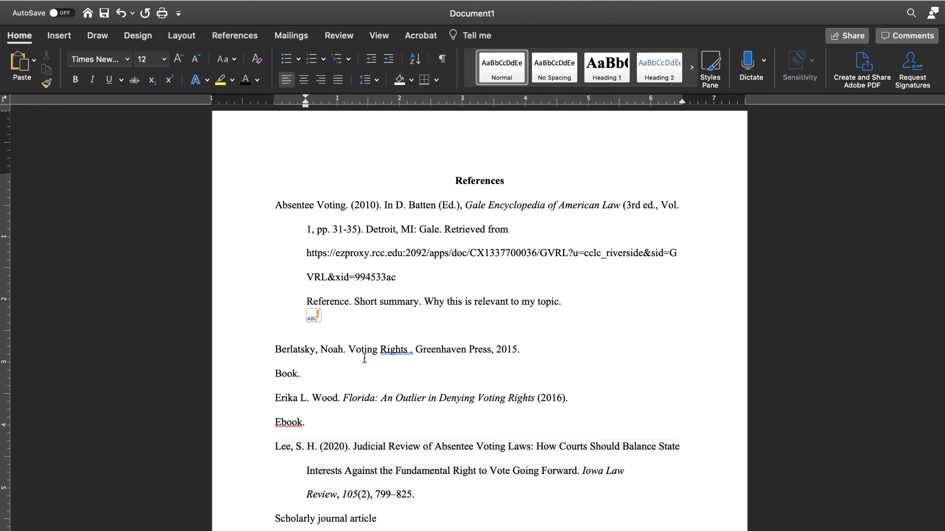
left_click(275, 374)
key("Tab")
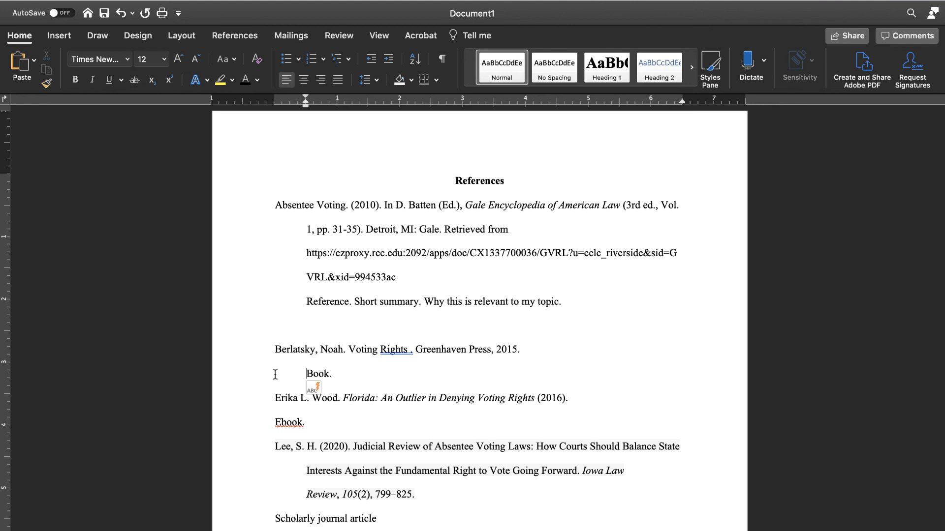
left_click(275, 424)
key("Tab")
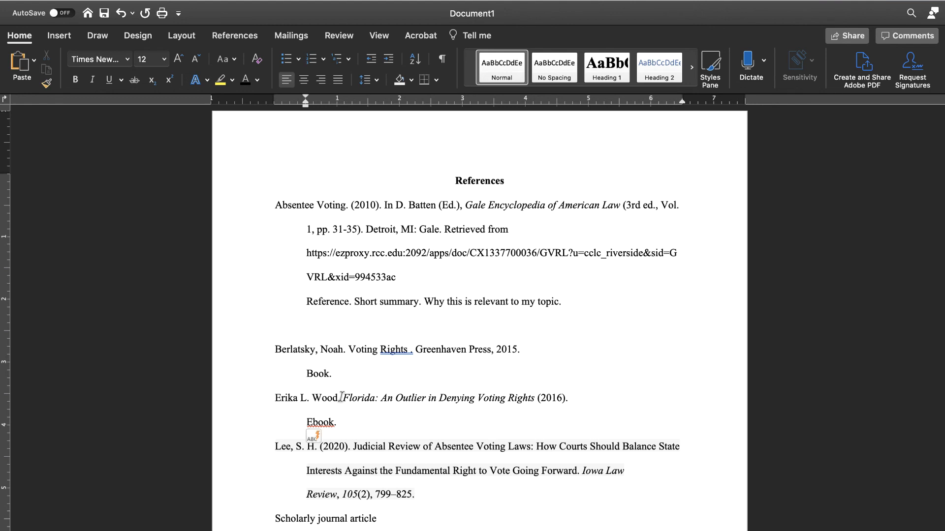
- Indent the "Scholarly journal article" and "Popular magazine article" annotations to the hanging indent
scroll(379, 396, "down", 4)
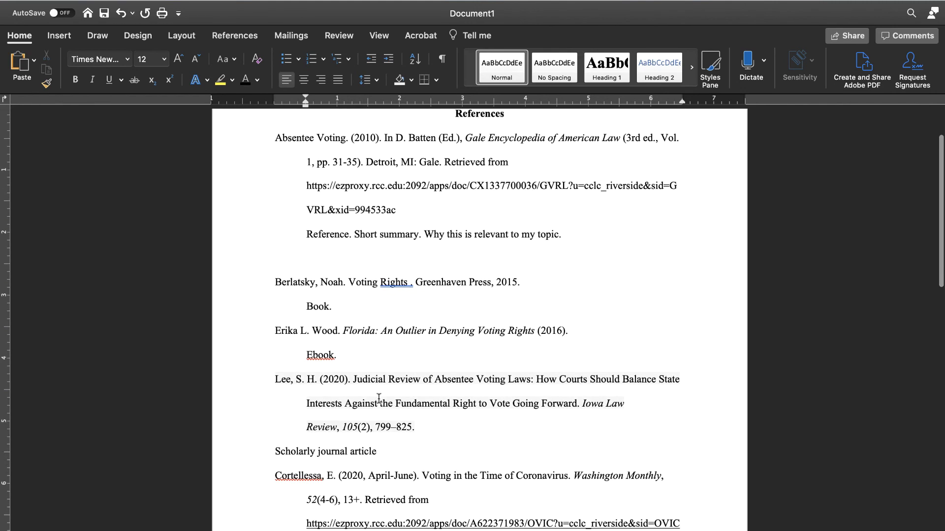
scroll(379, 397, "down", 1)
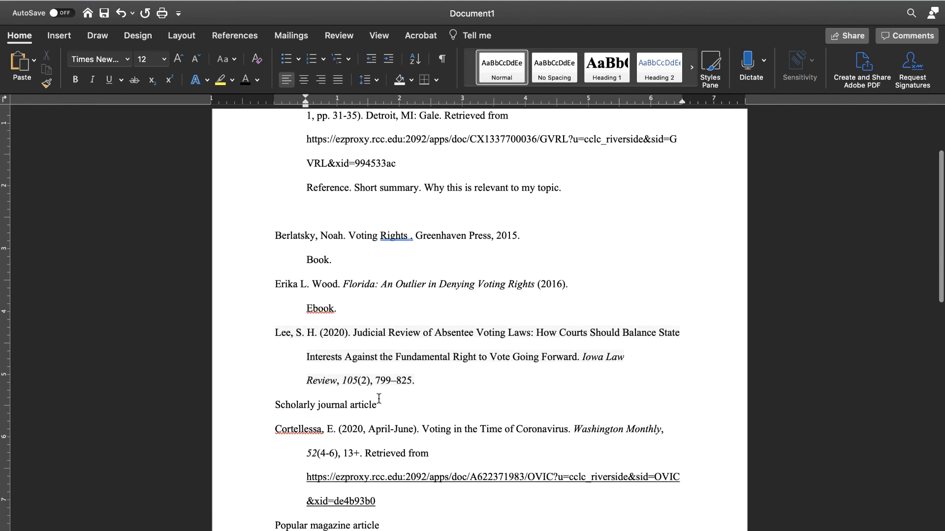
left_click(275, 404)
key("Tab")
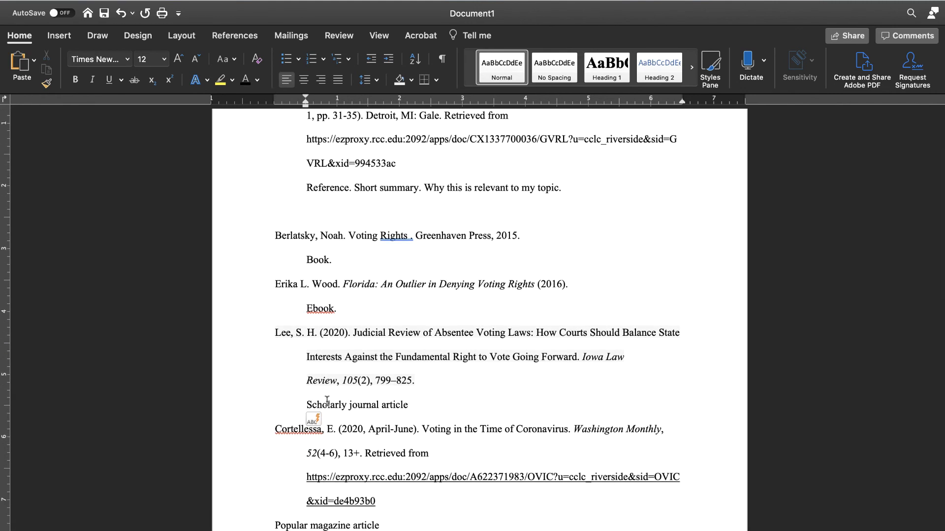
scroll(315, 470, "down", 1)
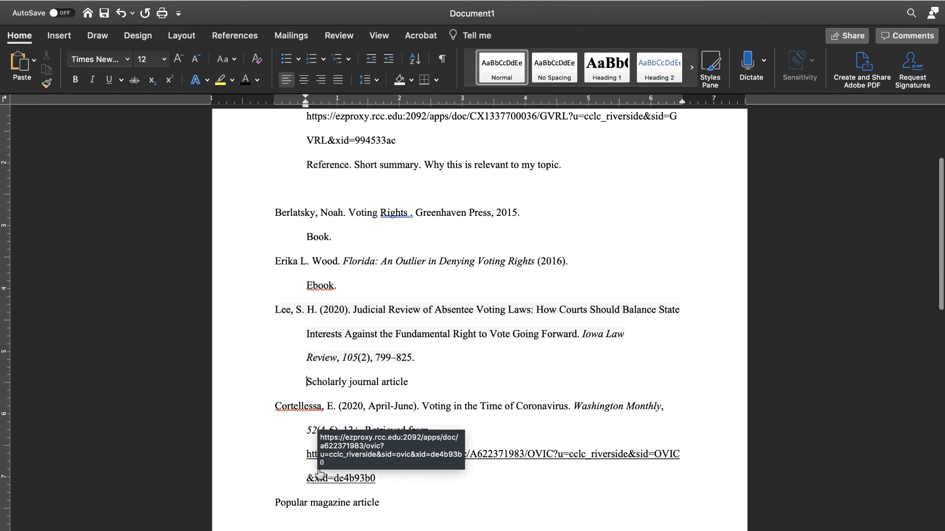
left_click(277, 503)
key("Tab")
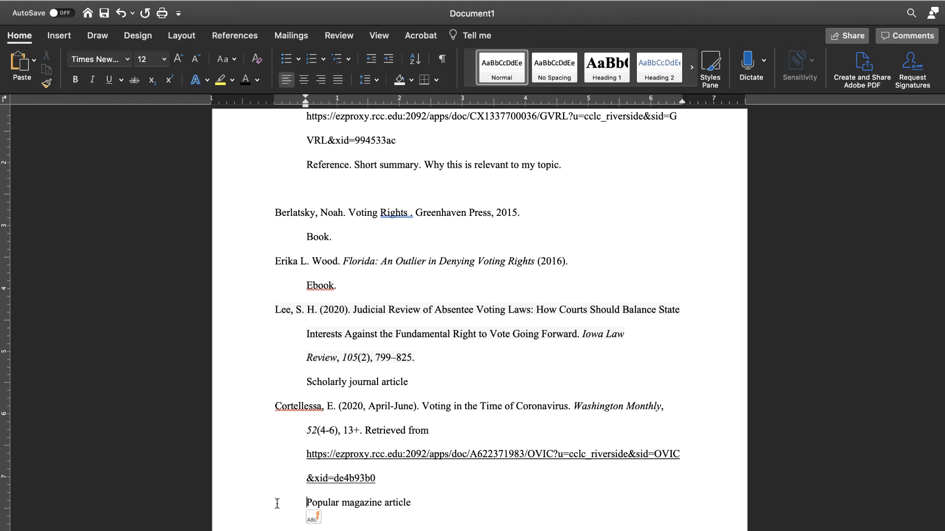
- Delete the blank line between the "Popular magazine article" annotation and the "Low rates of fraud in vote-by-mail states" citation
scroll(278, 503, "down", 2)
left_click(290, 492)
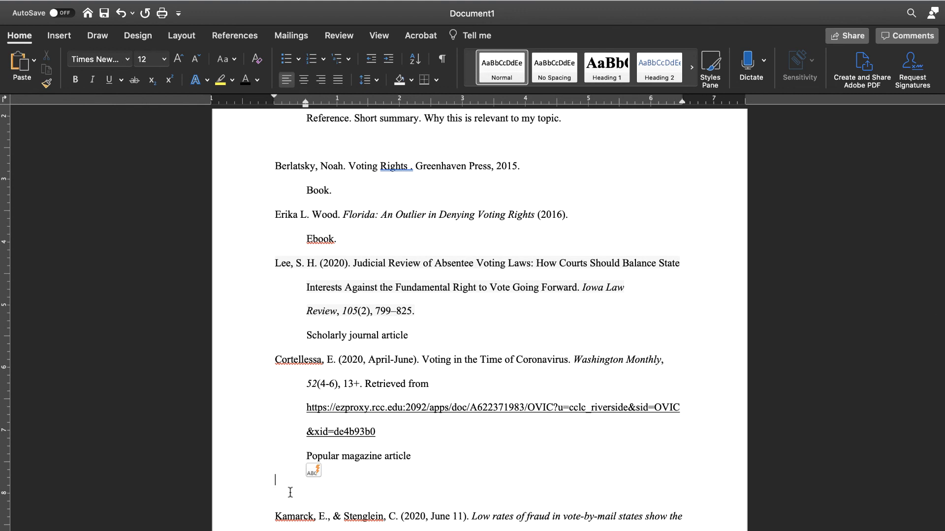
key("BackSpace")
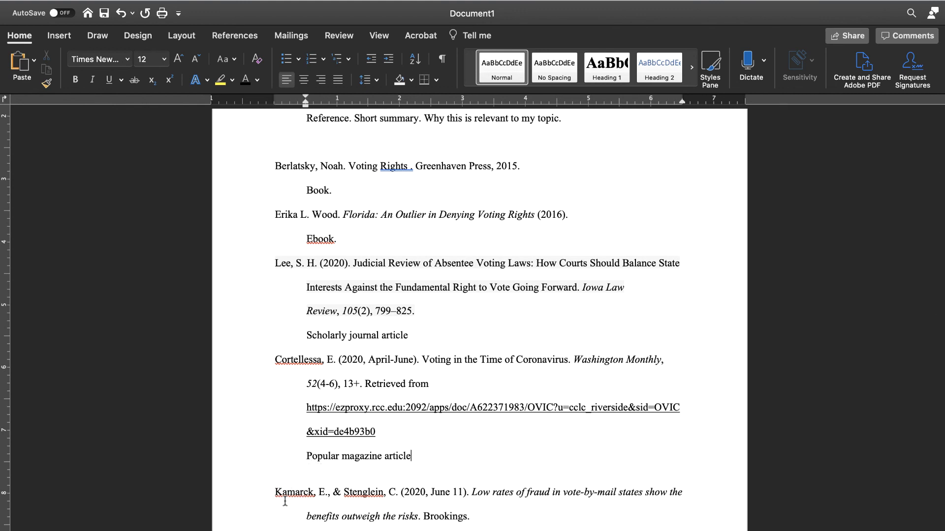
- Indent the "Webpage." annotation under the Brookings citation to line up with the hanging indent
scroll(283, 500, "down", 2)
scroll(285, 501, "down", 10)
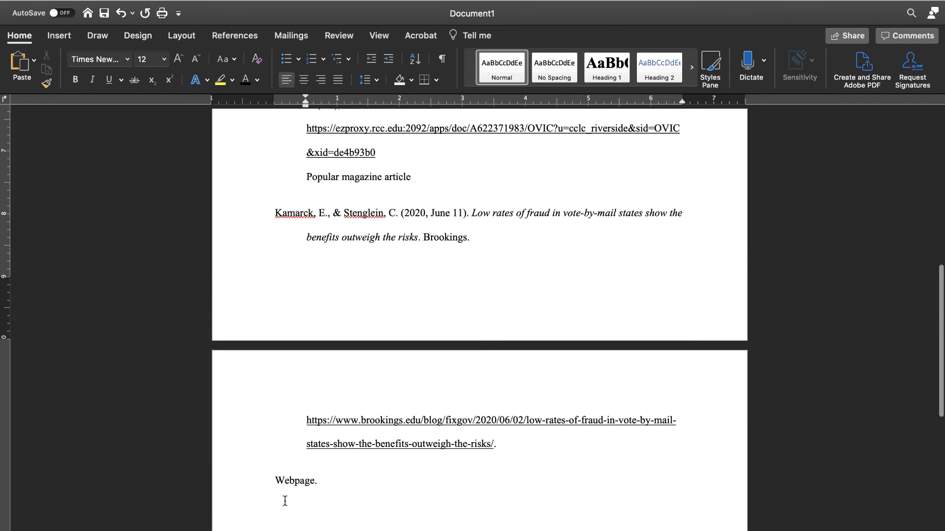
scroll(285, 501, "up", 1)
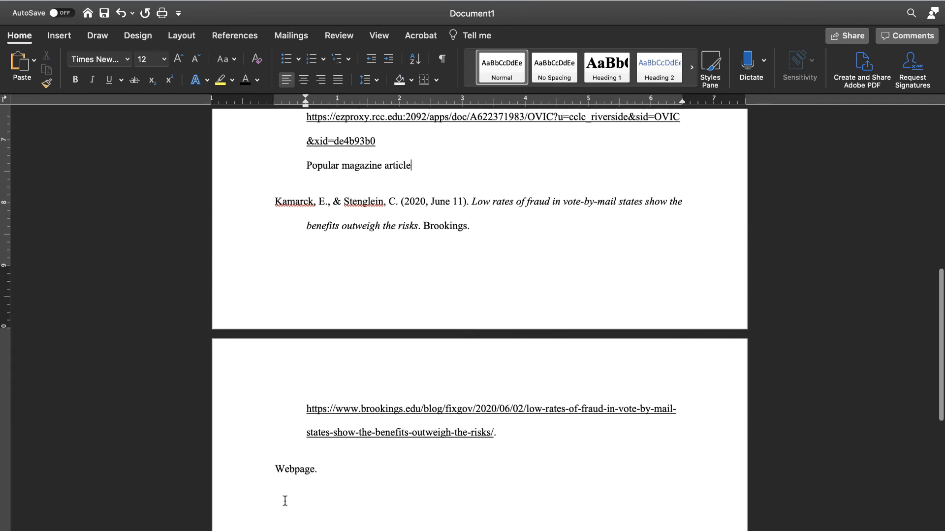
scroll(285, 500, "up", 2)
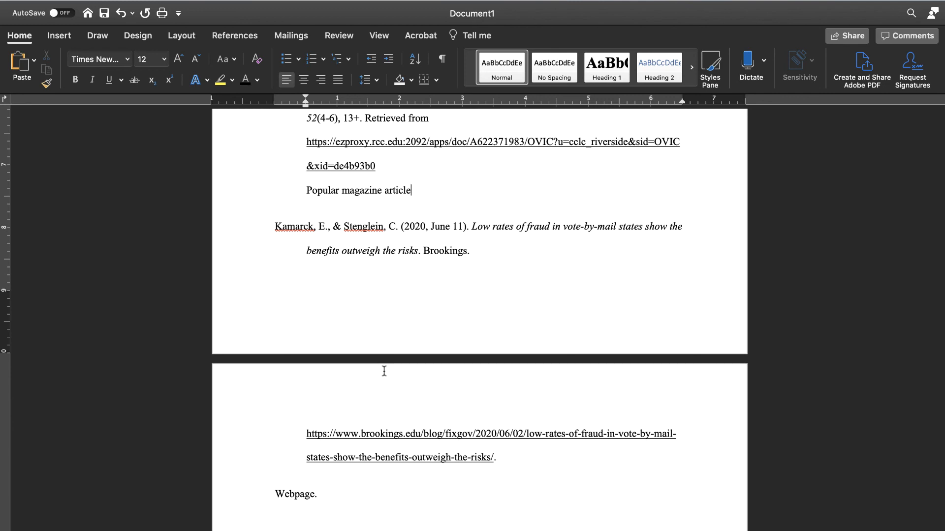
scroll(403, 300, "up", 3)
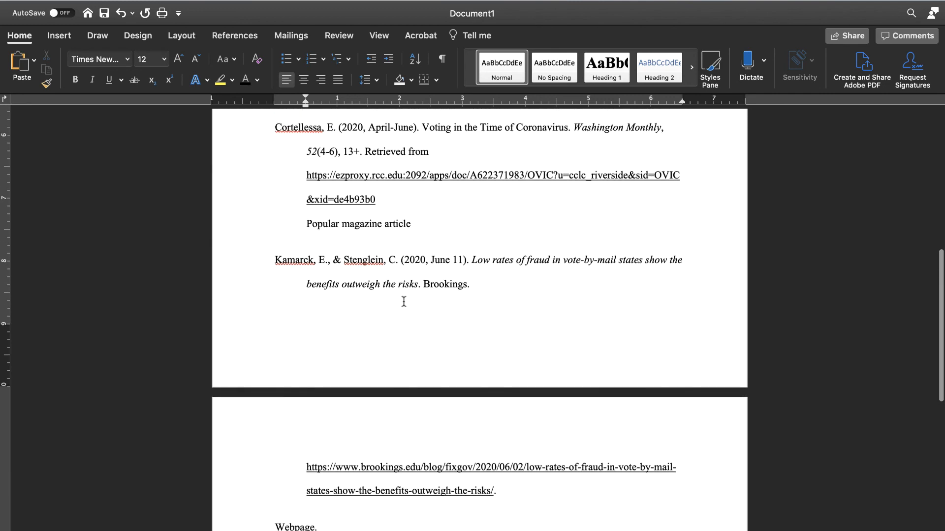
scroll(404, 301, "down", 1)
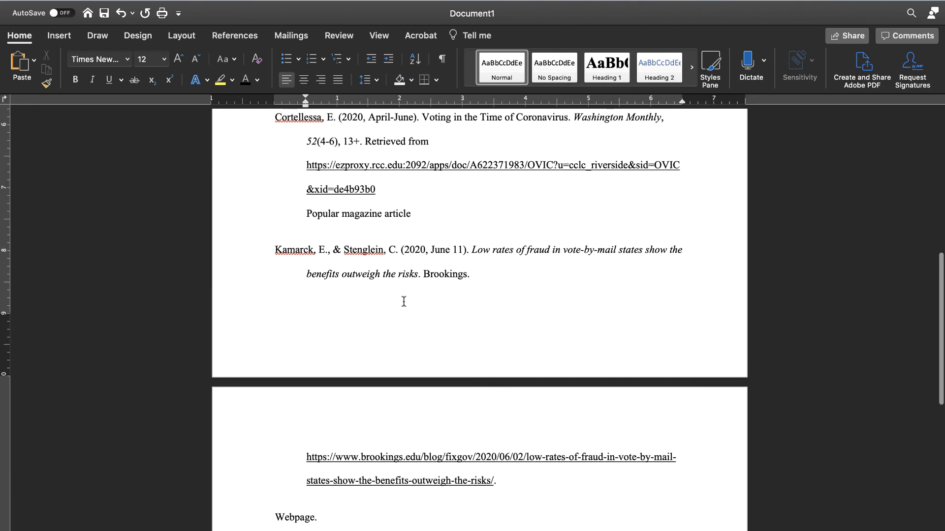
left_click(274, 518)
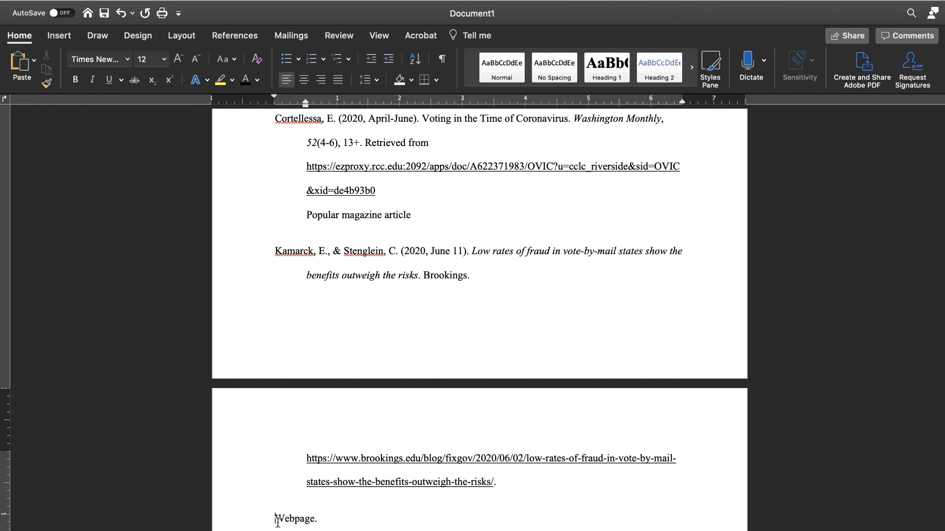
key("Tab")
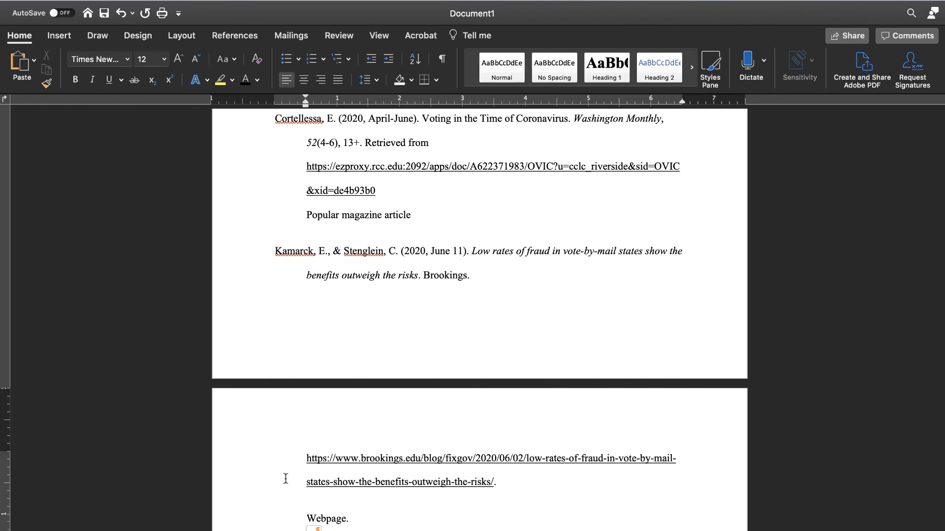
- End the "Popular magazine article" annotation with a period and delete the blank line below the "Reference. Short summary..." annotation
scroll(286, 479, "up", 5)
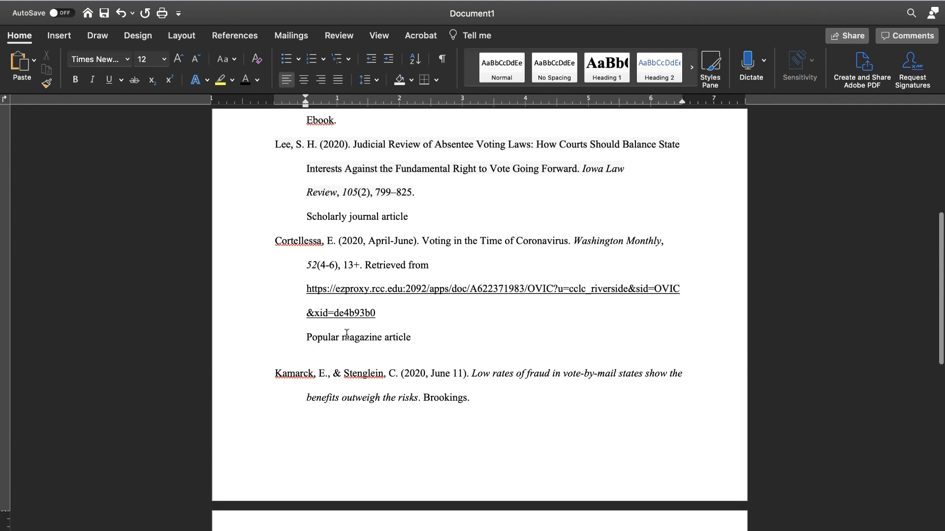
left_click(412, 338)
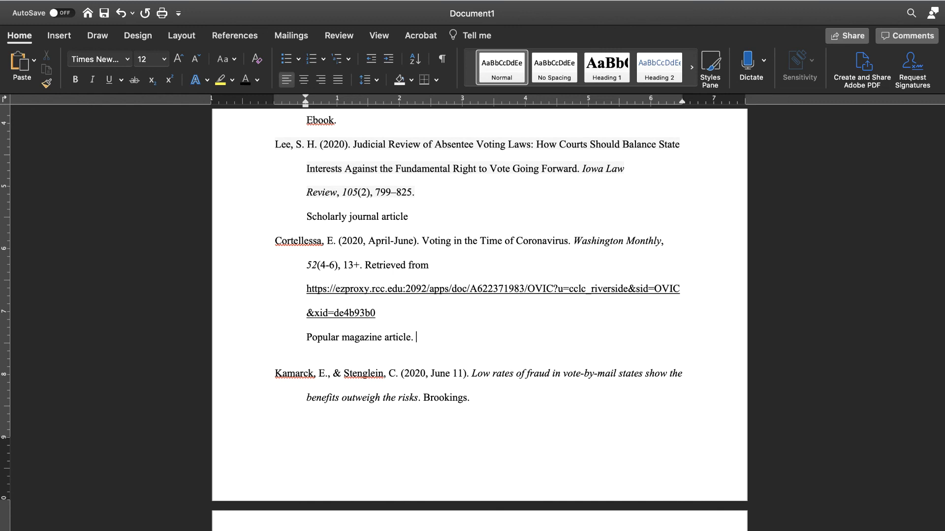
scroll(480, 315, "up", 10)
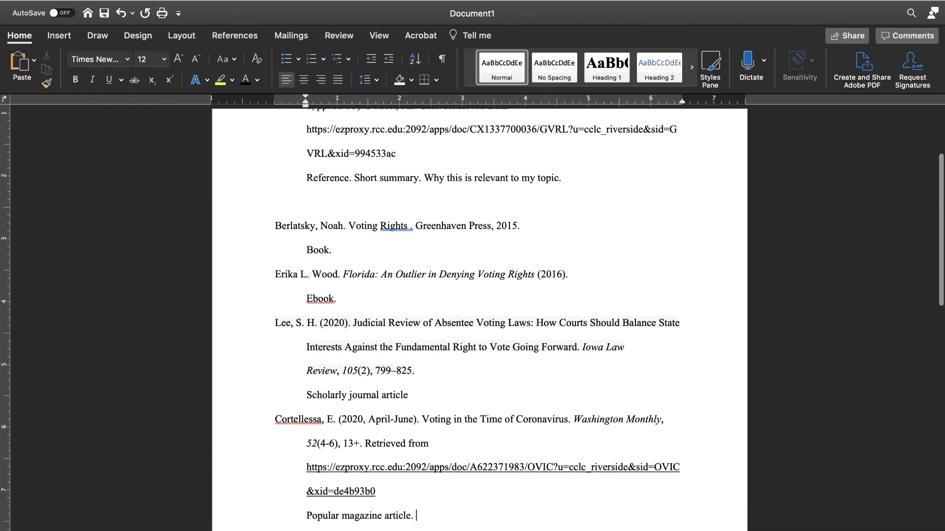
scroll(346, 337, "down", 1)
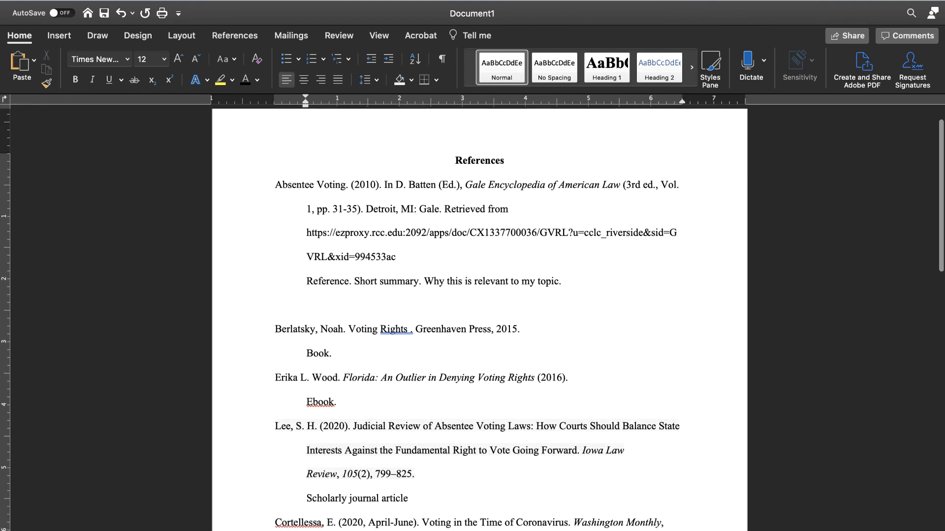
left_click(307, 306)
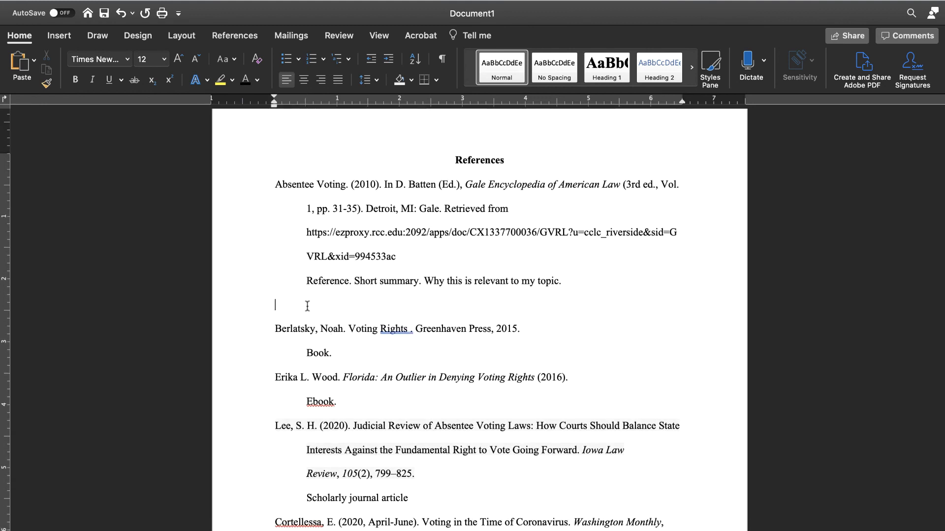
key("BackSpace")
scroll(274, 366, "down", 5)
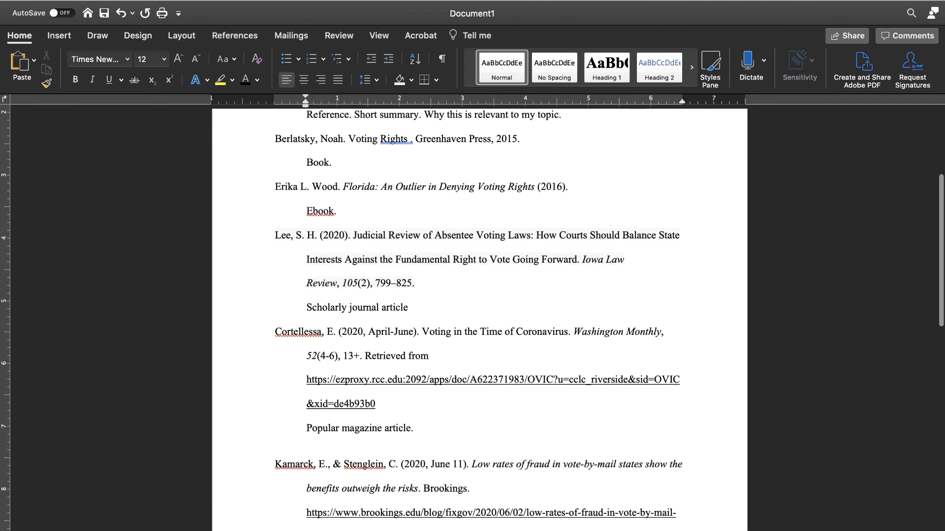
scroll(251, 478, "up", 6)
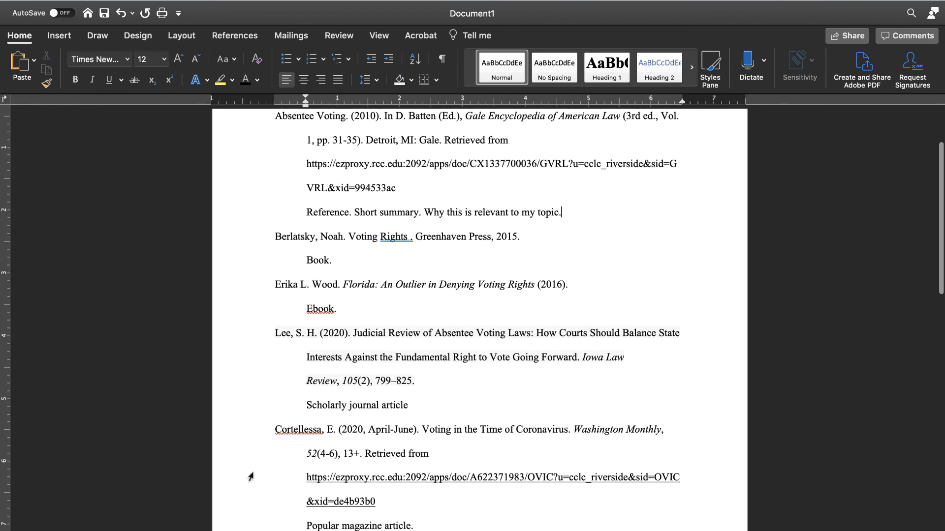